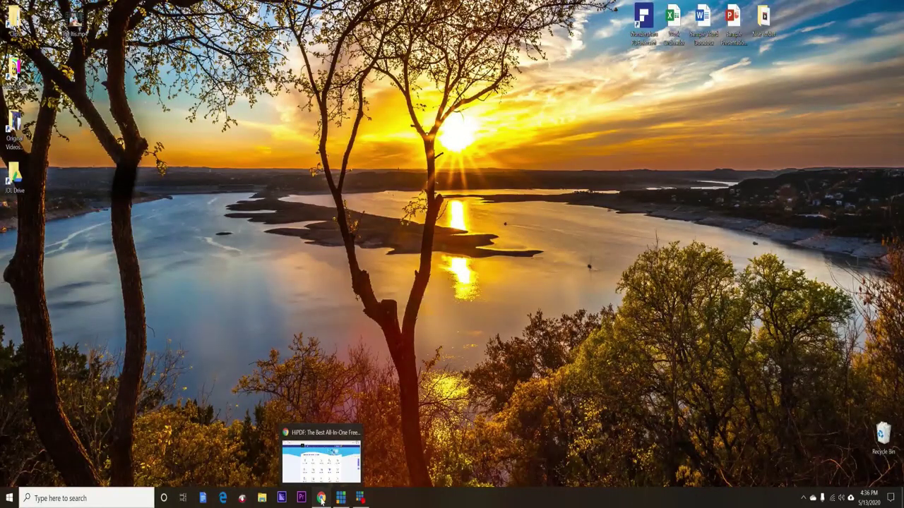
# Step: Restore the hipdf.com window, browse its tool grid, and open the Word to PDF tool
pyautogui.click(306, 470)
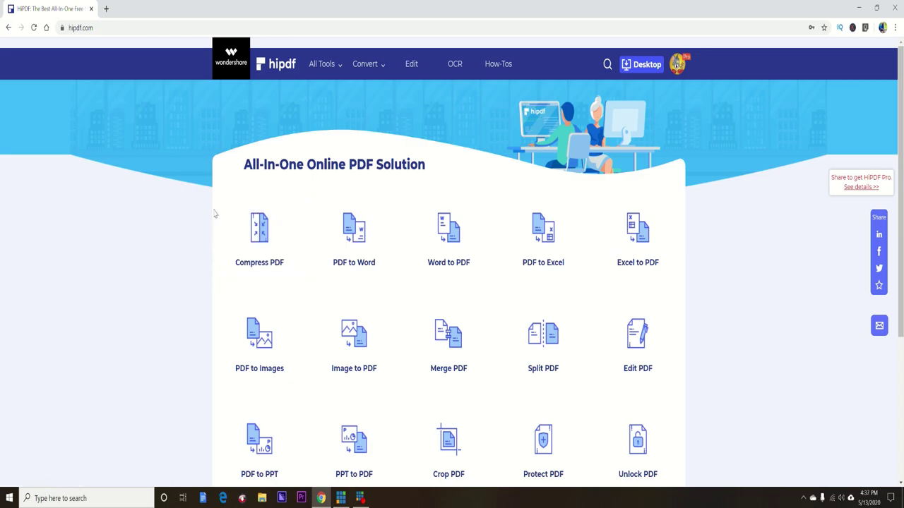
pyautogui.scroll(-2, 222, 257)
pyautogui.scroll(1, 222, 257)
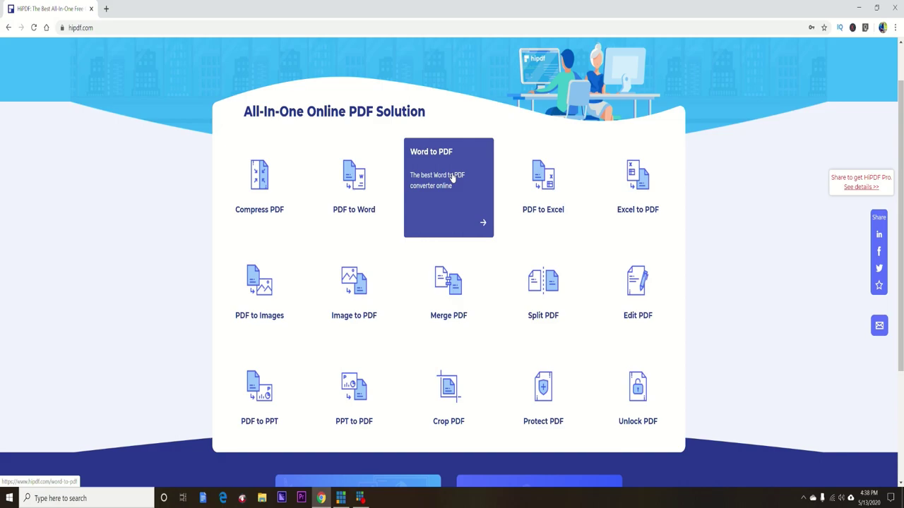
pyautogui.click(452, 178)
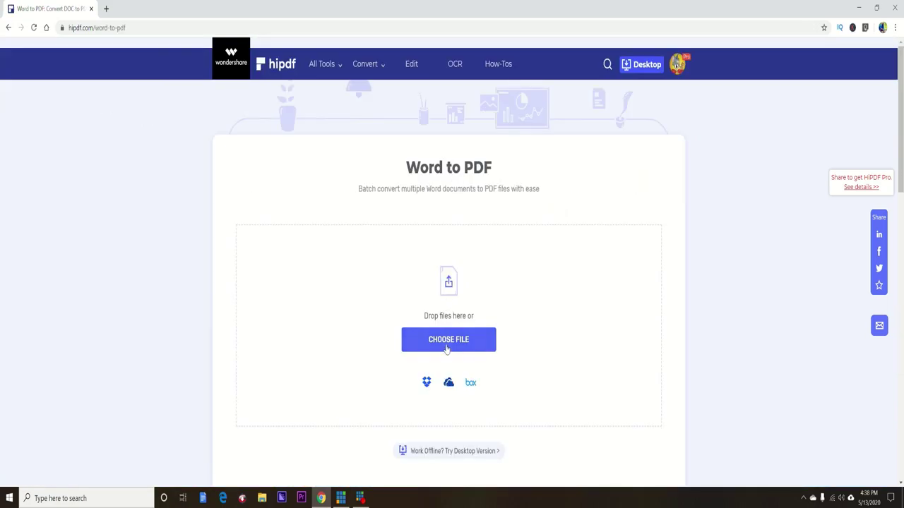
# Step: Upload Sample Word Doc.docx from the Desktop, convert it, and download Sample Word Doc.pdf
pyautogui.click(446, 346)
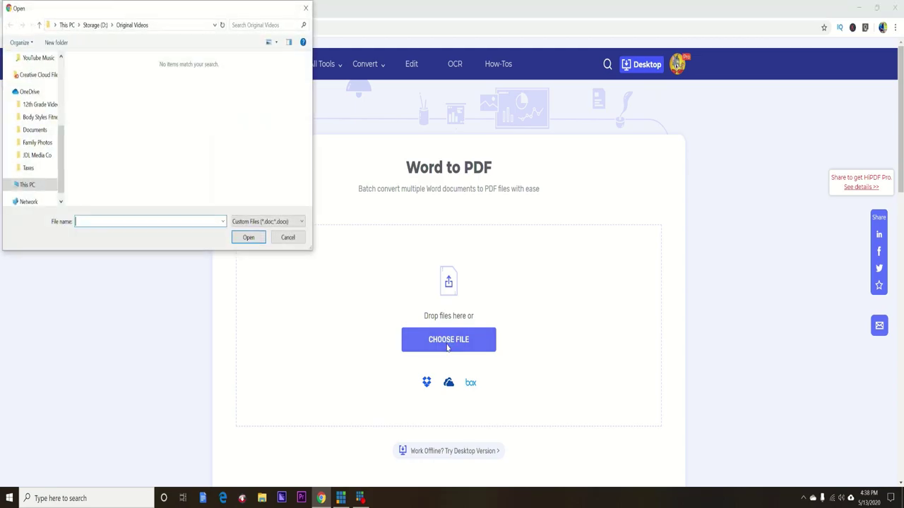
pyautogui.scroll(5, 35, 127)
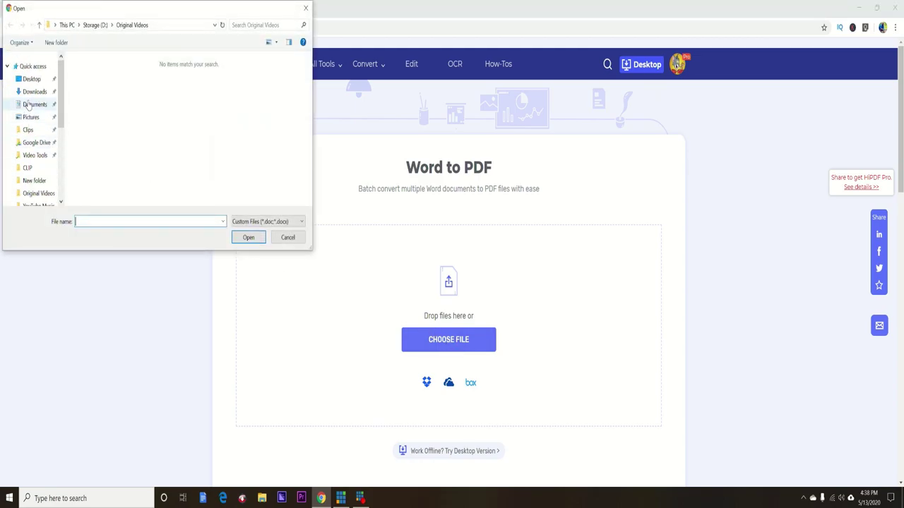
pyautogui.click(33, 79)
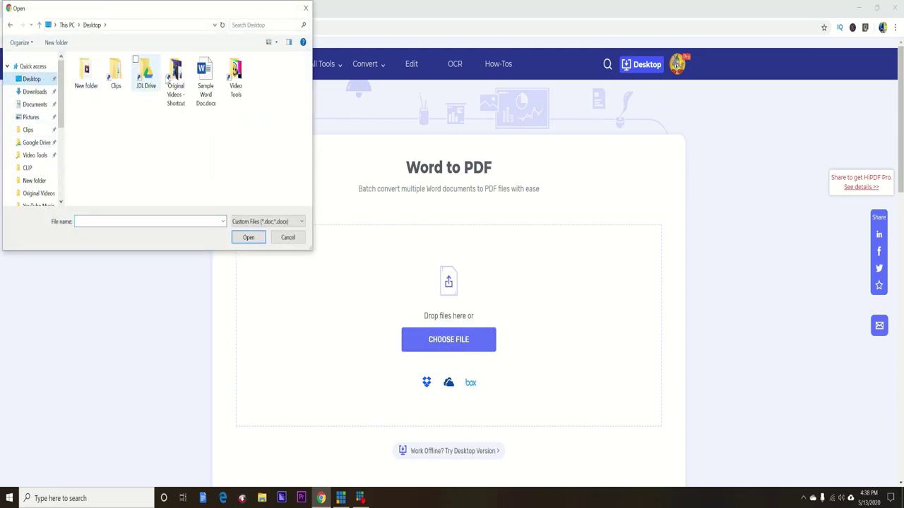
pyautogui.click(205, 77)
pyautogui.click(247, 238)
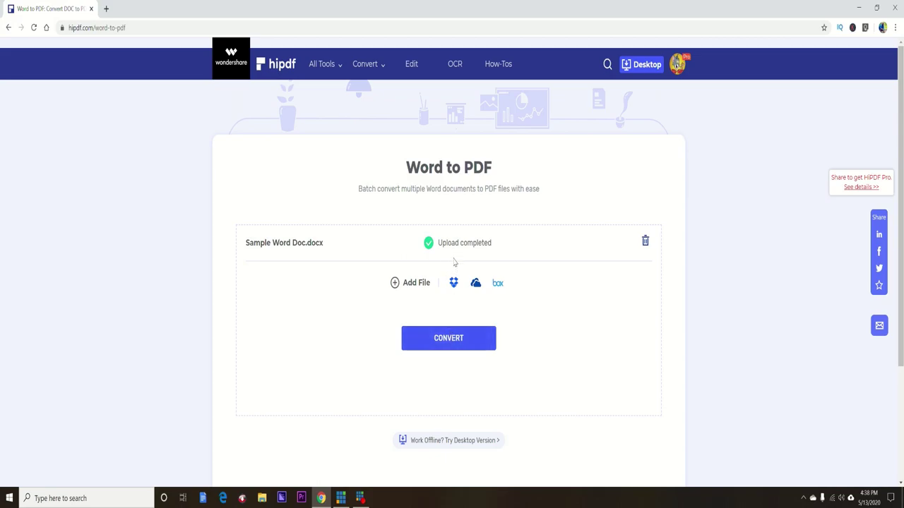
pyautogui.click(447, 337)
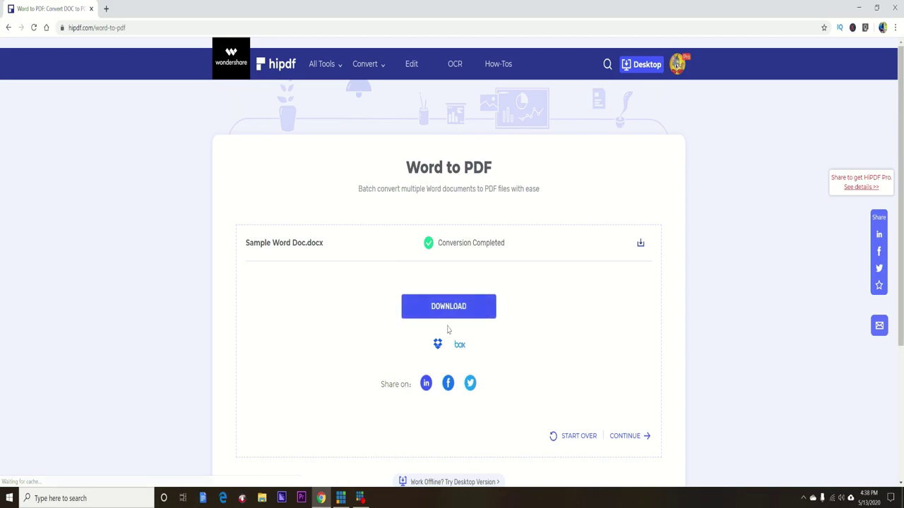
pyautogui.click(449, 313)
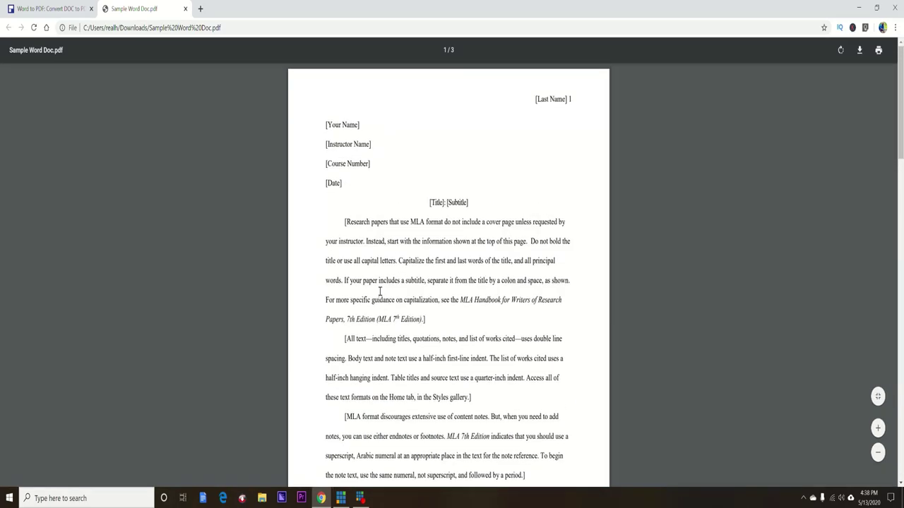
pyautogui.scroll(-1, 382, 290)
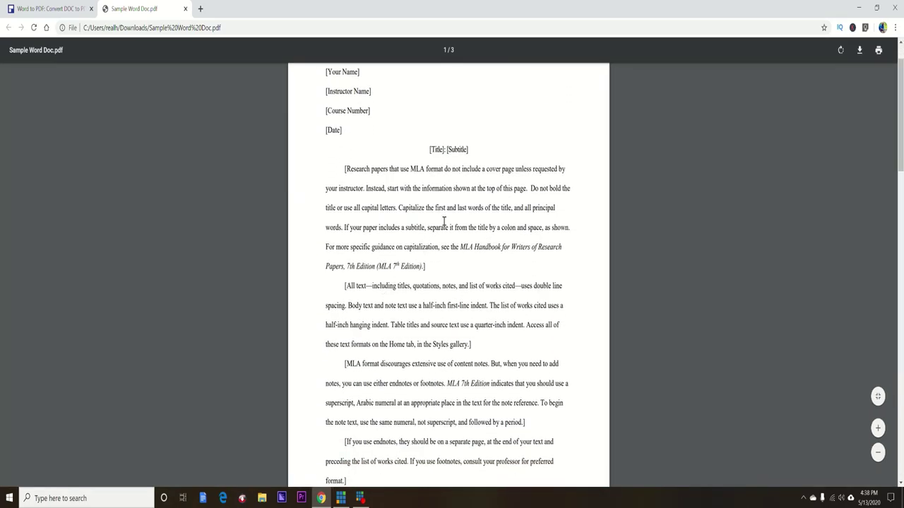
pyautogui.scroll(1, 444, 221)
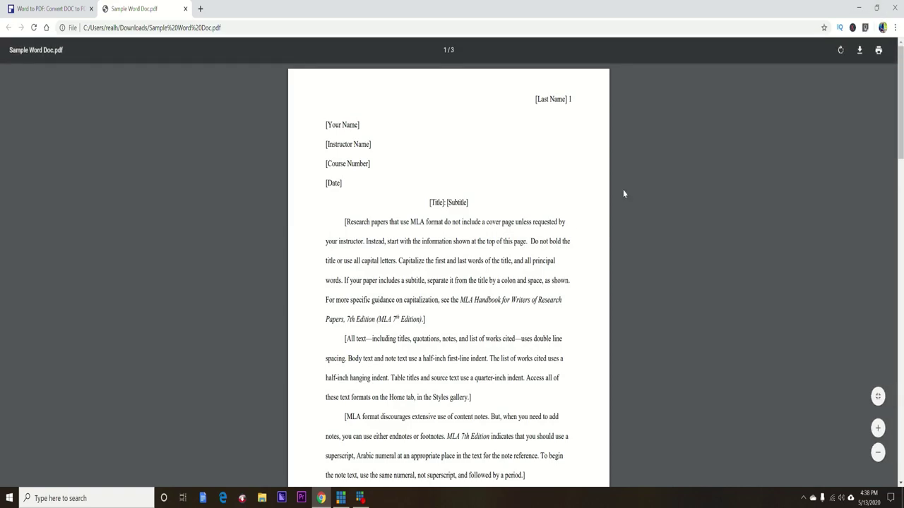
# Step: Scroll through the downloaded Sample Word Doc.pdf, then minimize Chrome to reveal the desktop
pyautogui.click(859, 7)
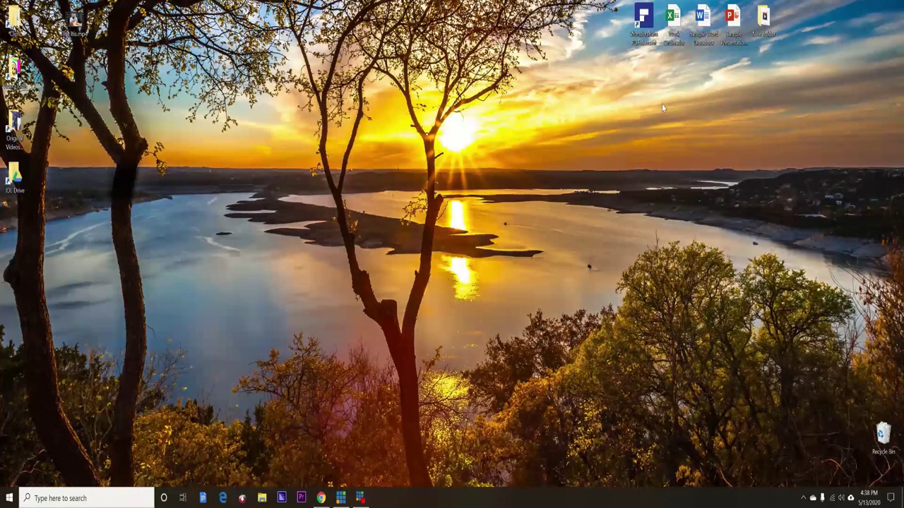
# Step: Compare Sample Word Doc.docx in Word beside the PDF, then close Word and maximize Chrome
pyautogui.doubleClick(702, 21)
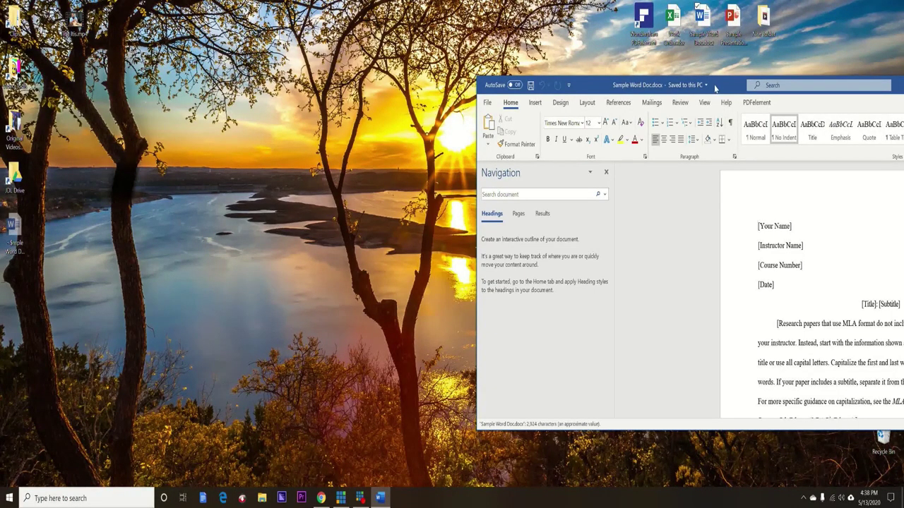
pyautogui.moveTo(729, 84); pyautogui.dragTo(903, 28)
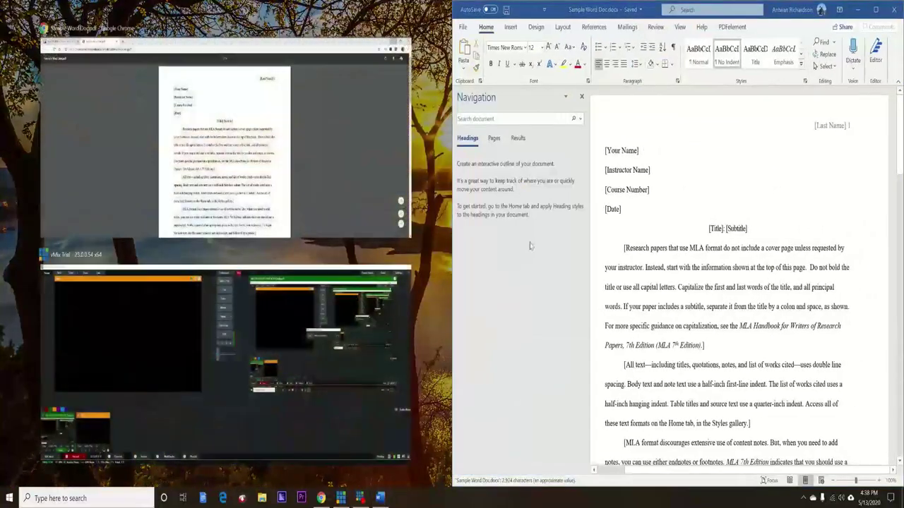
pyautogui.click(237, 224)
pyautogui.scroll(-1, 717, 283)
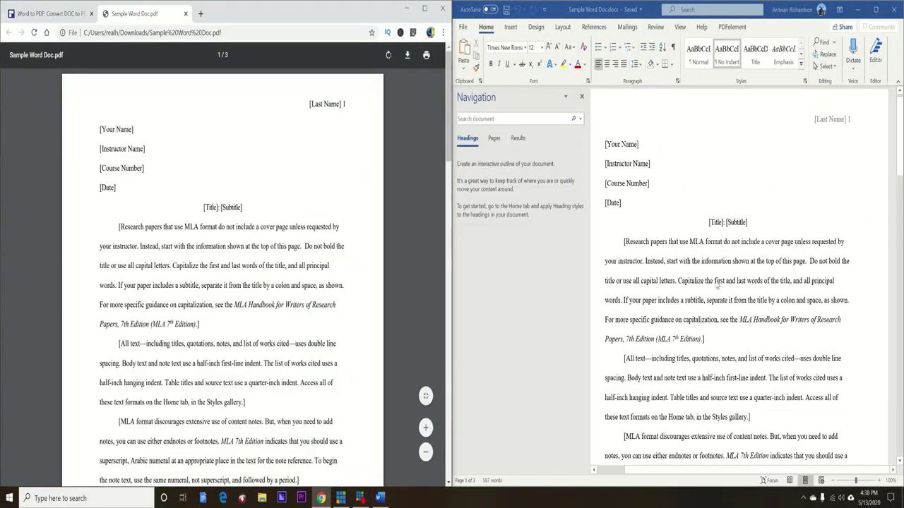
pyautogui.scroll(1, 717, 285)
pyautogui.scroll(-2, 716, 279)
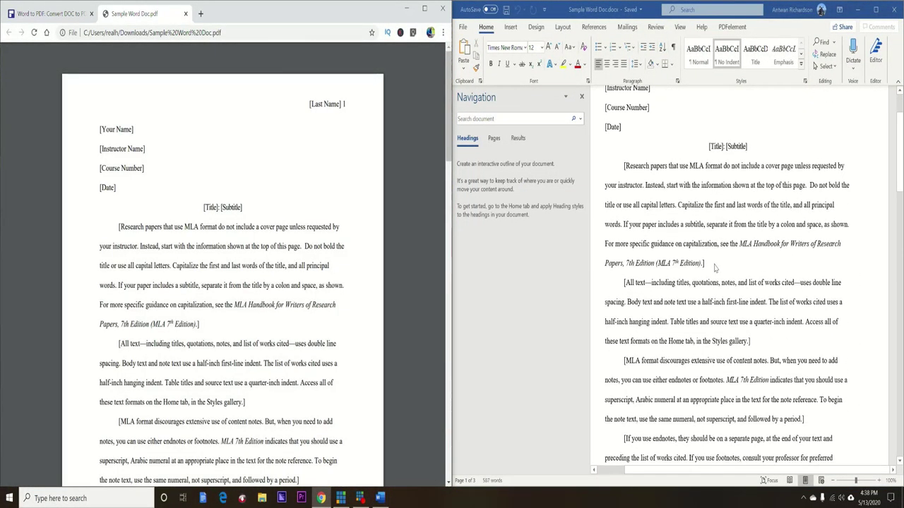
pyautogui.scroll(3, 715, 268)
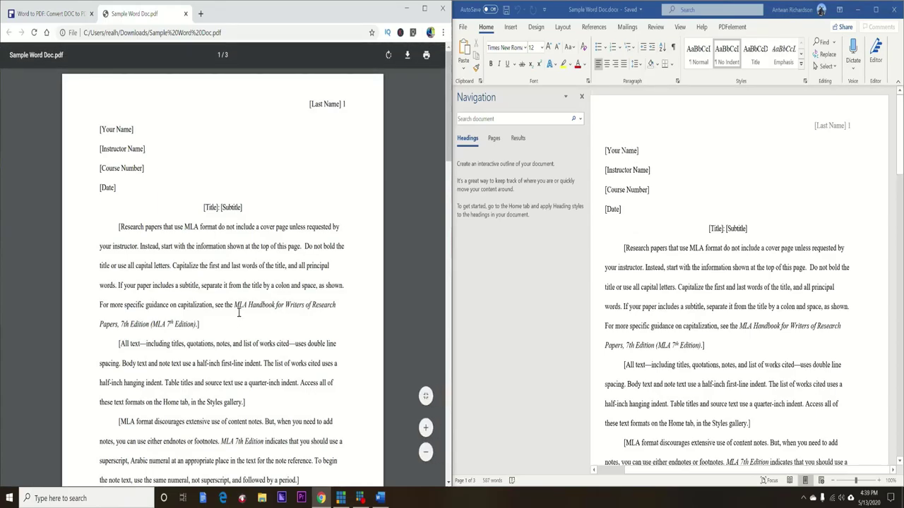
pyautogui.click(892, 13)
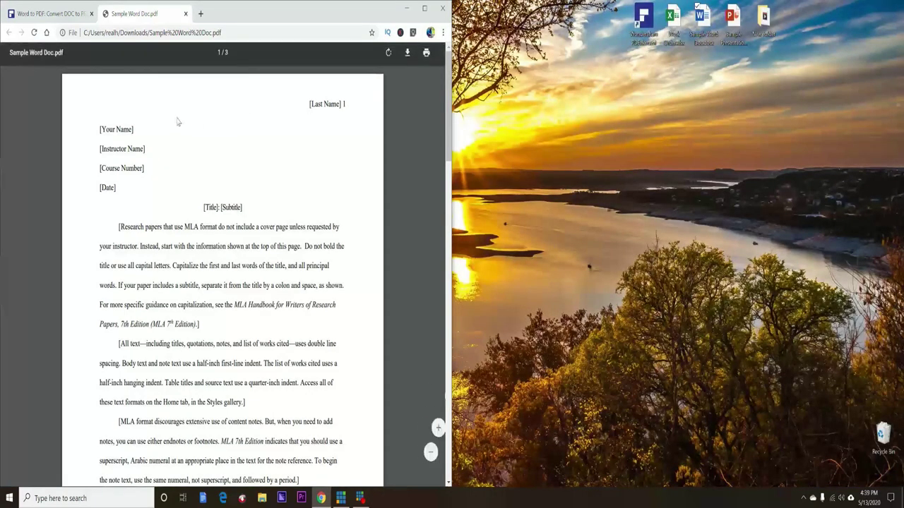
pyautogui.click(424, 10)
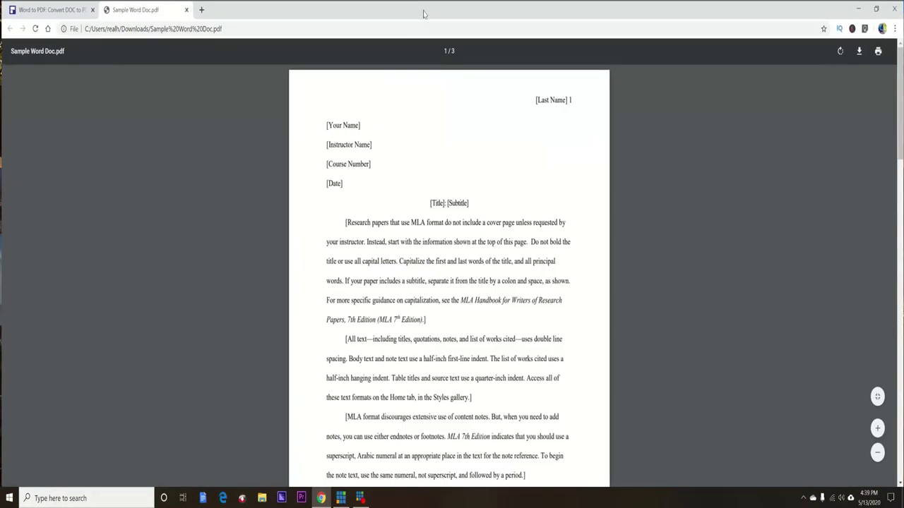
# Step: Close the Sample Word Doc.pdf tab, go back to hipdf.com, and open PDF to Excel
pyautogui.click(186, 9)
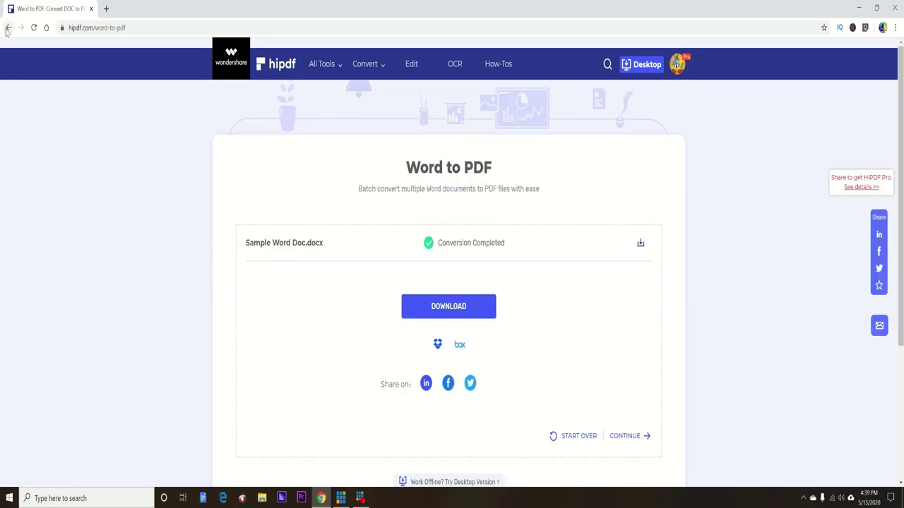
pyautogui.click(8, 28)
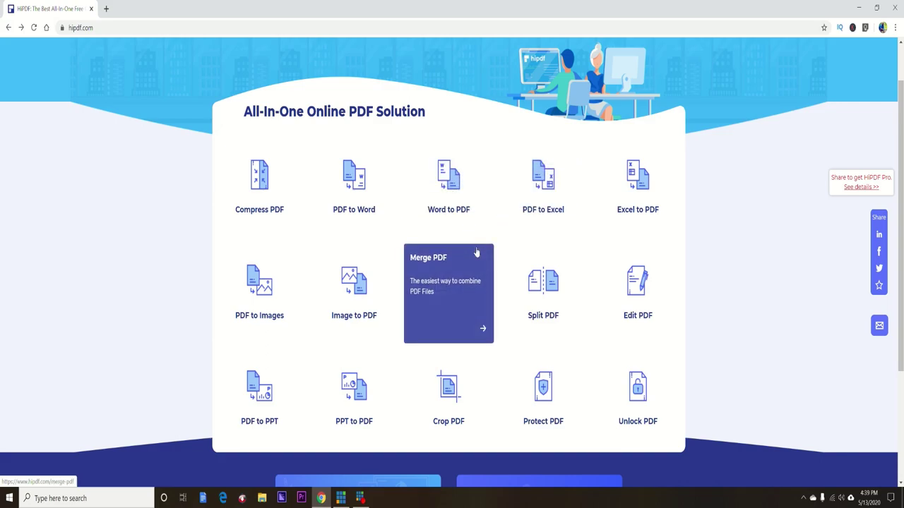
pyautogui.click(533, 181)
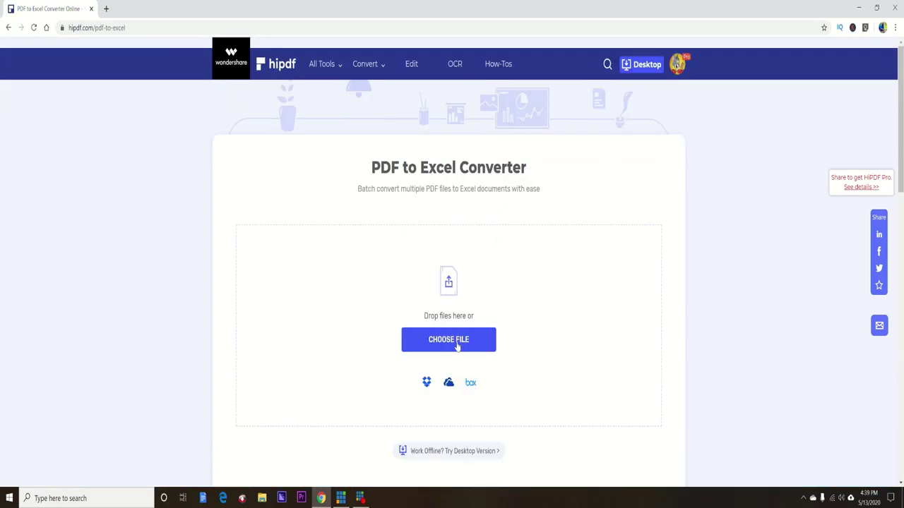
# Step: Upload Sample Word Doc.pdf from the Downloads folder to the PDF to Excel converter
pyautogui.click(457, 349)
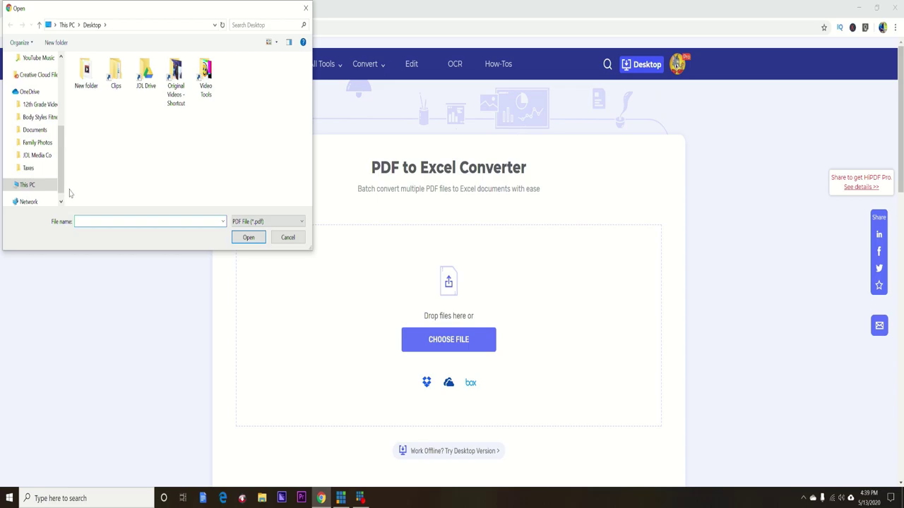
pyautogui.scroll(5, 35, 98)
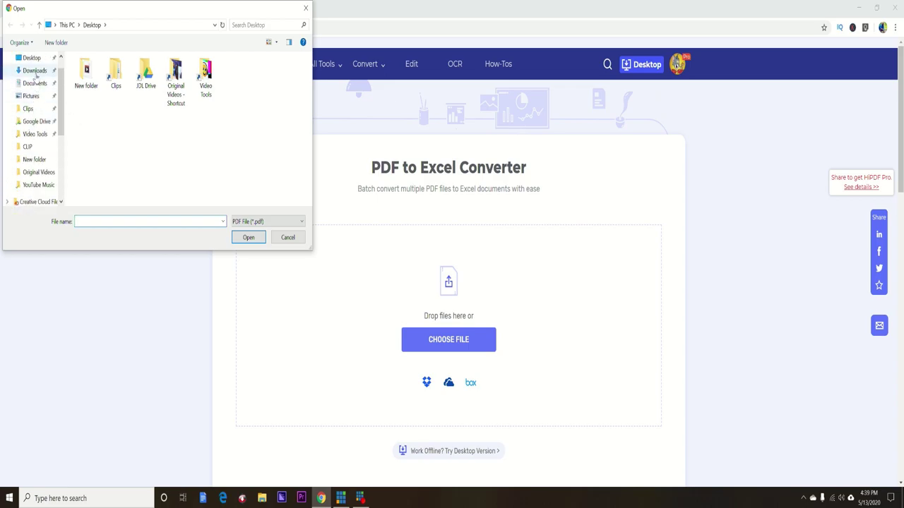
pyautogui.click(35, 73)
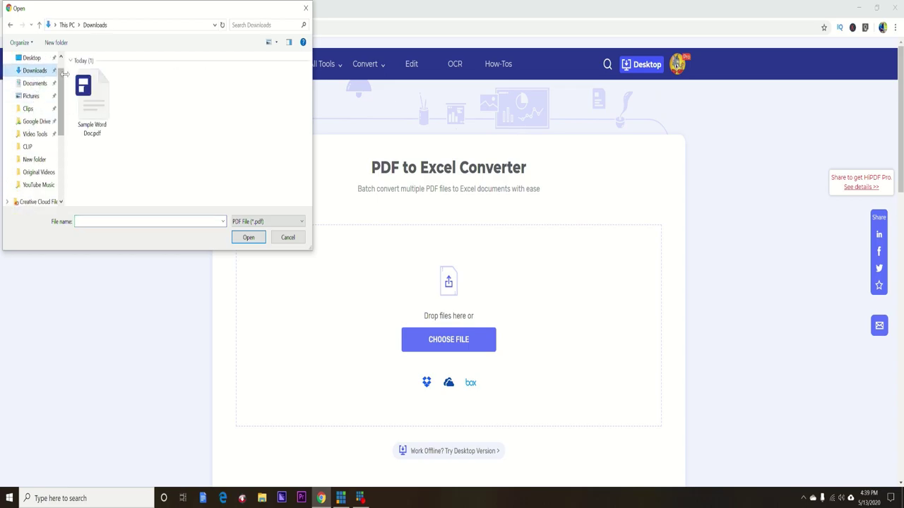
pyautogui.click(102, 113)
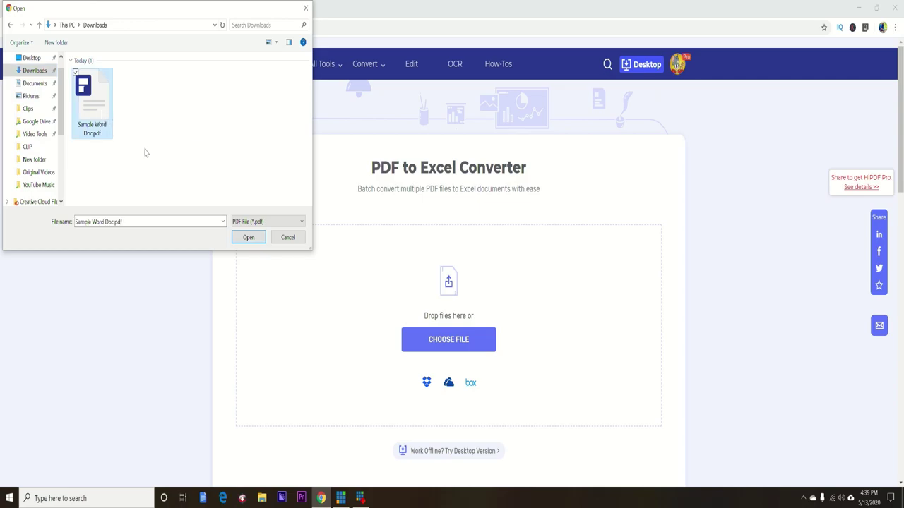
pyautogui.click(250, 239)
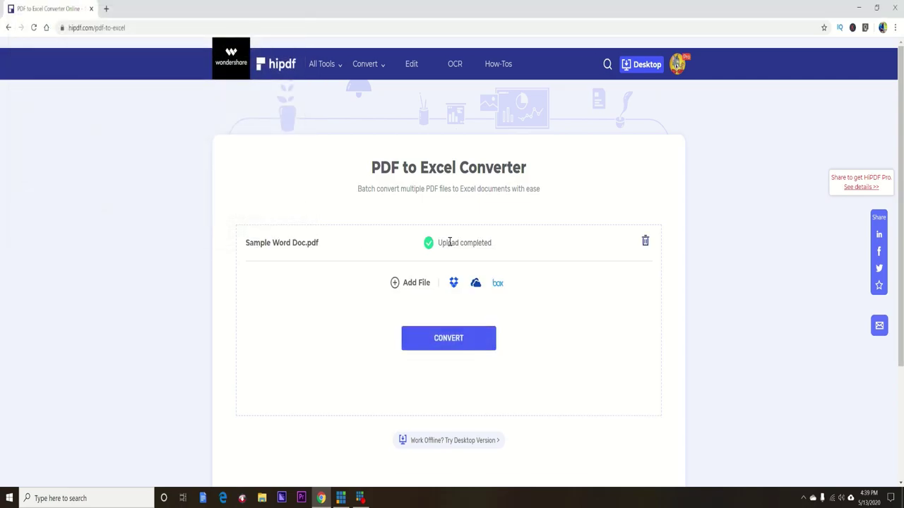
# Step: Convert it to Excel, download Sample Word Doc.xlsx and open it in Excel
pyautogui.click(454, 339)
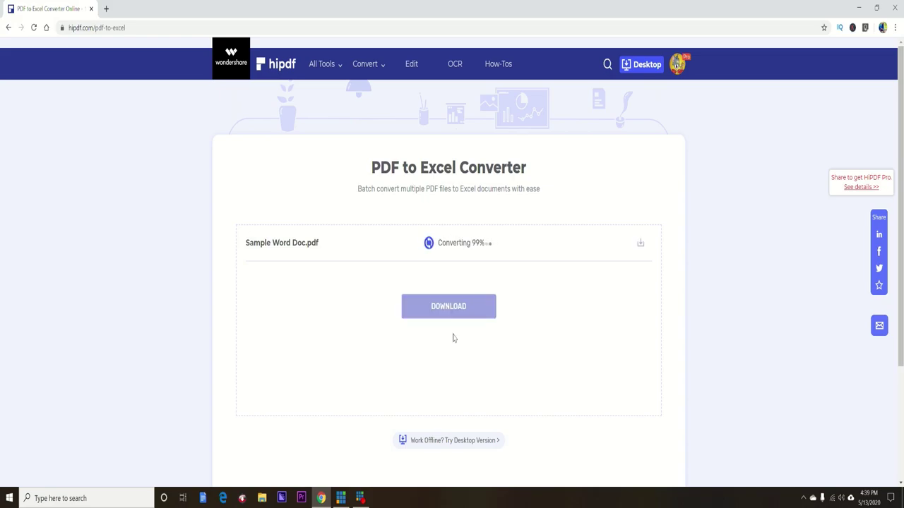
pyautogui.click(440, 311)
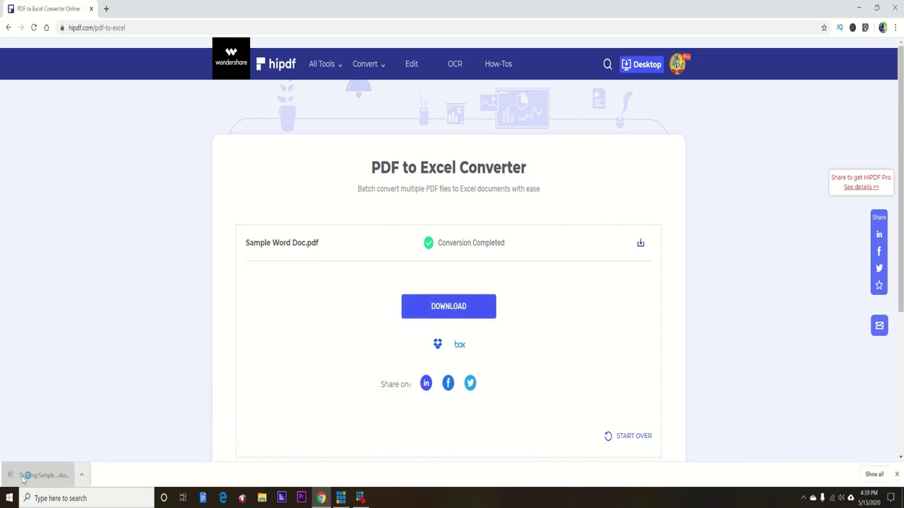
pyautogui.click(32, 476)
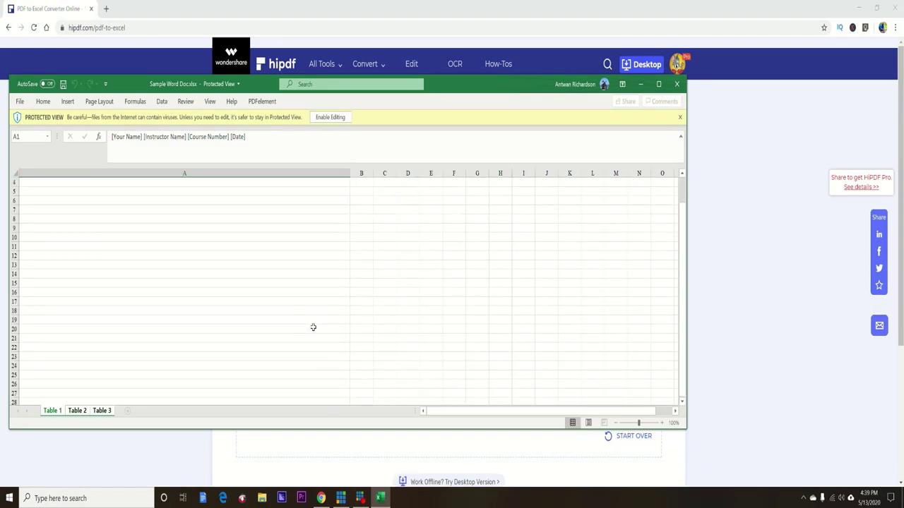
# Step: Maximize Excel to review Sample Word Doc.xlsx, then close Excel
pyautogui.click(659, 84)
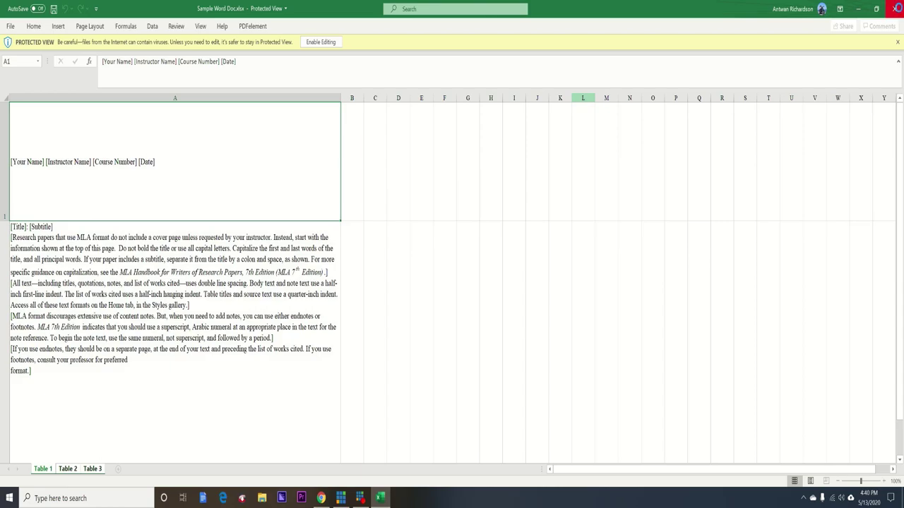
pyautogui.click(897, 9)
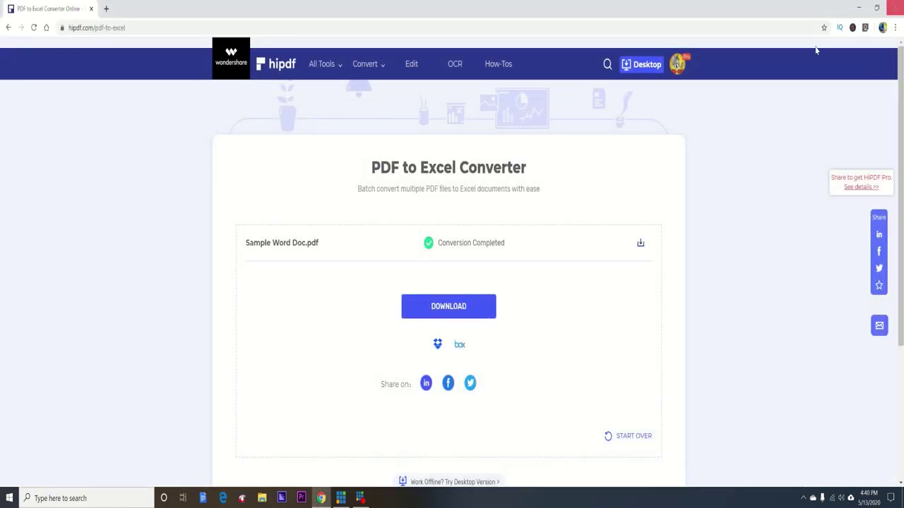
# Step: Return to hipdf.com, open PPT to PDF, and upload Sample Presentation.pptx from the Desktop
pyautogui.click(8, 28)
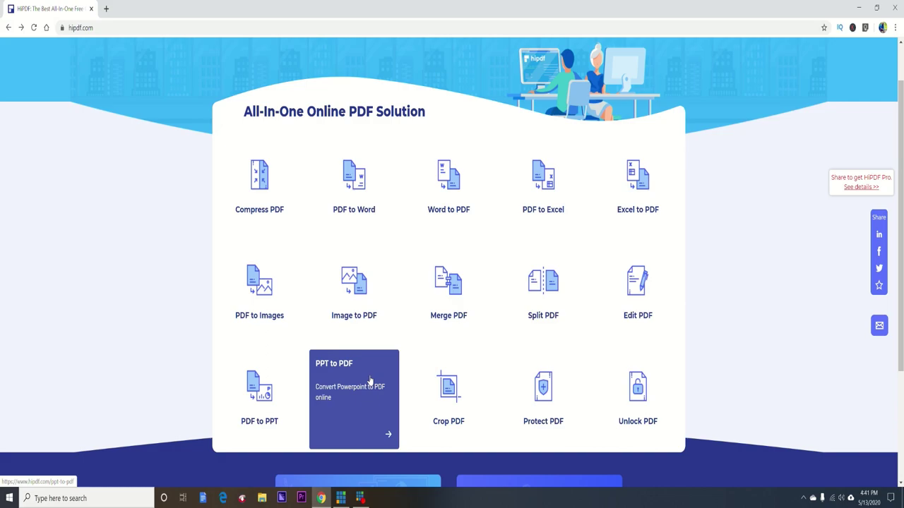
pyautogui.click(370, 381)
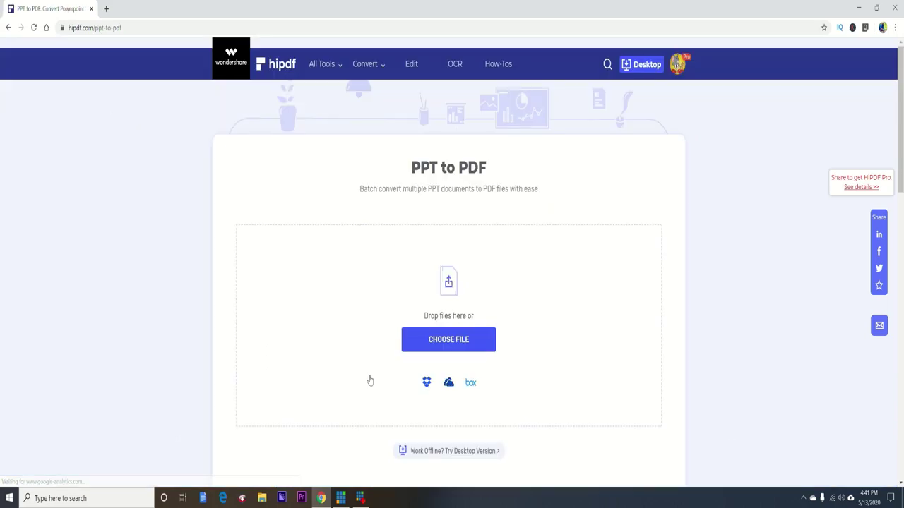
pyautogui.click(426, 349)
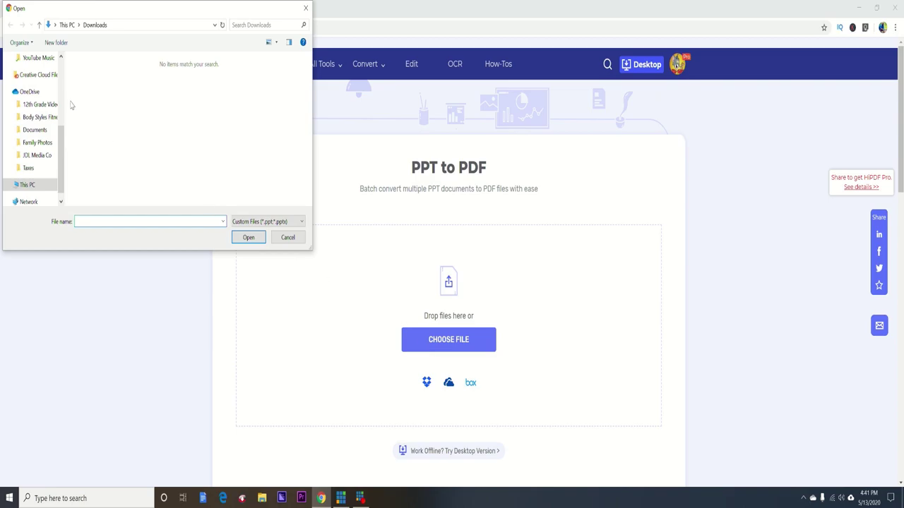
pyautogui.scroll(4, 35, 106)
pyautogui.click(32, 78)
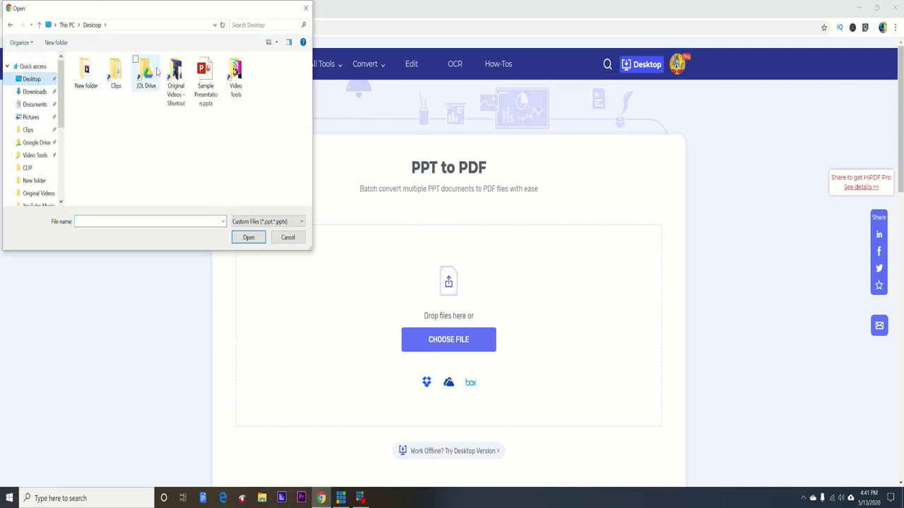
pyautogui.click(205, 80)
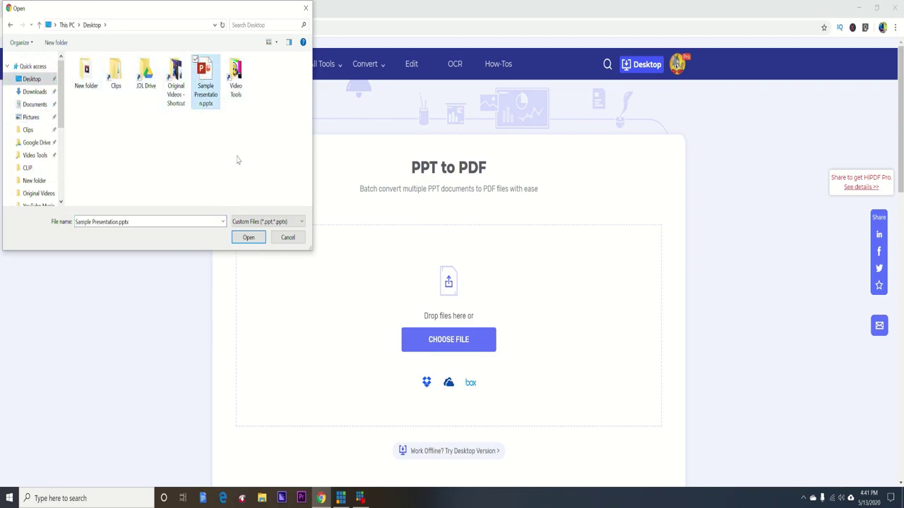
pyautogui.click(255, 242)
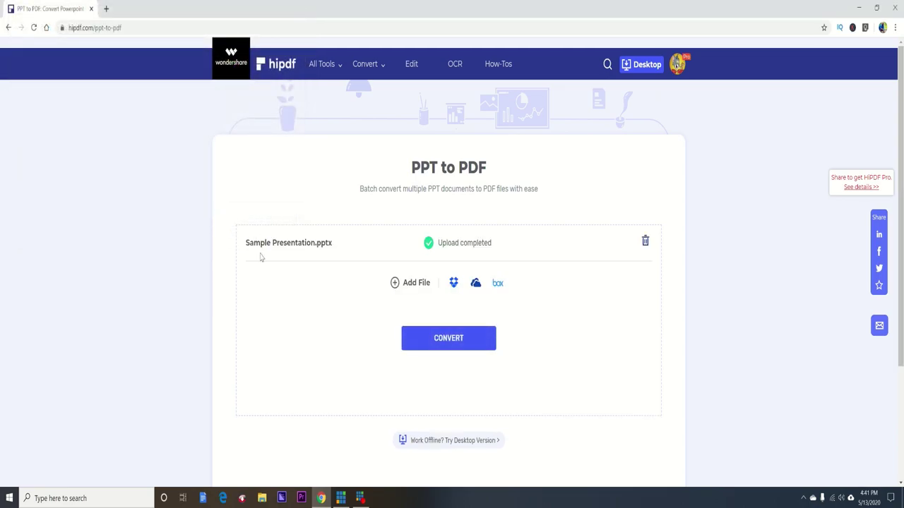
# Step: Convert it, download Sample Presentation.pdf, and open it in the browser
pyautogui.click(416, 336)
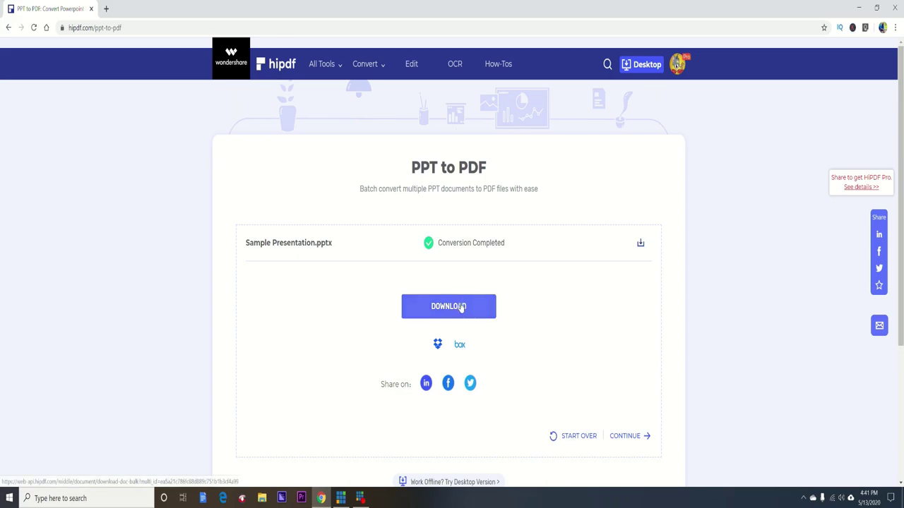
pyautogui.click(460, 308)
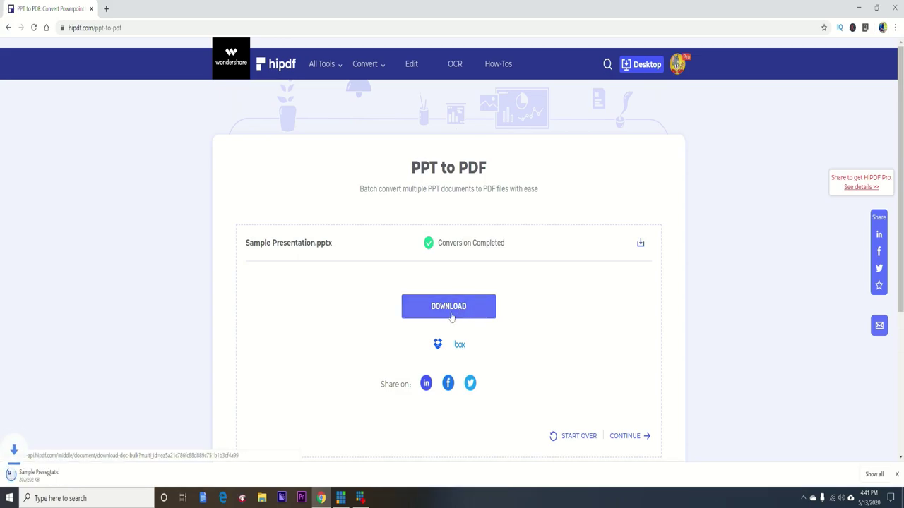
pyautogui.click(43, 483)
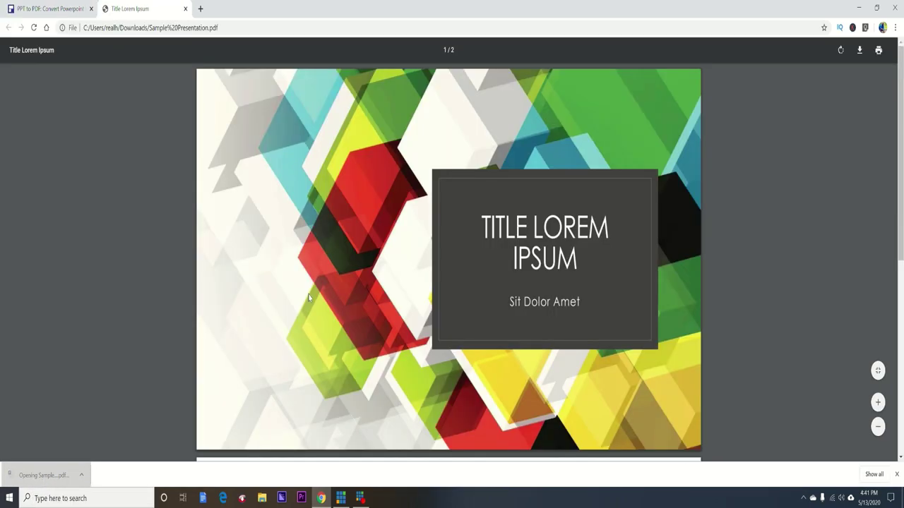
# Step: Open Sample Presentation.pptx in PowerPoint, snapped beside the PDF, and compare the slides
pyautogui.scroll(-4, 555, 274)
pyautogui.moveTo(456, 9); pyautogui.dragTo(339, 30)
pyautogui.doubleClick(733, 24)
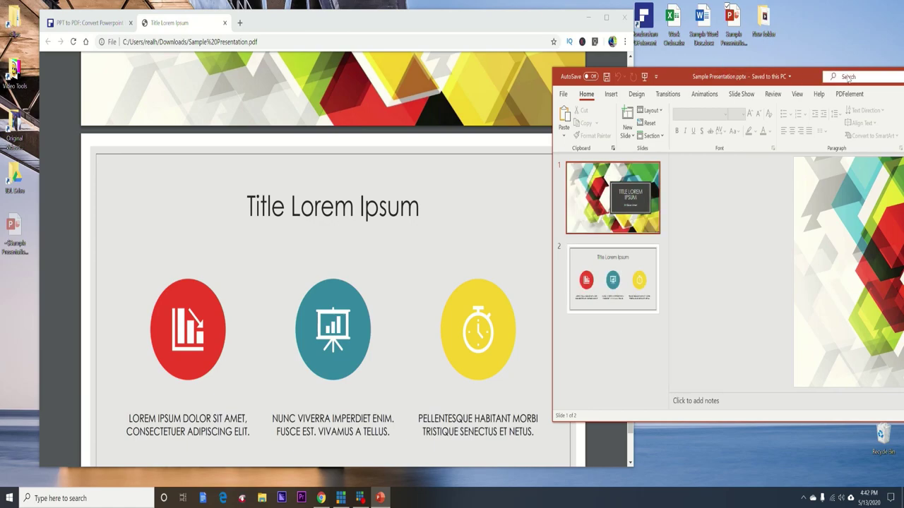
pyautogui.press('super+Right')
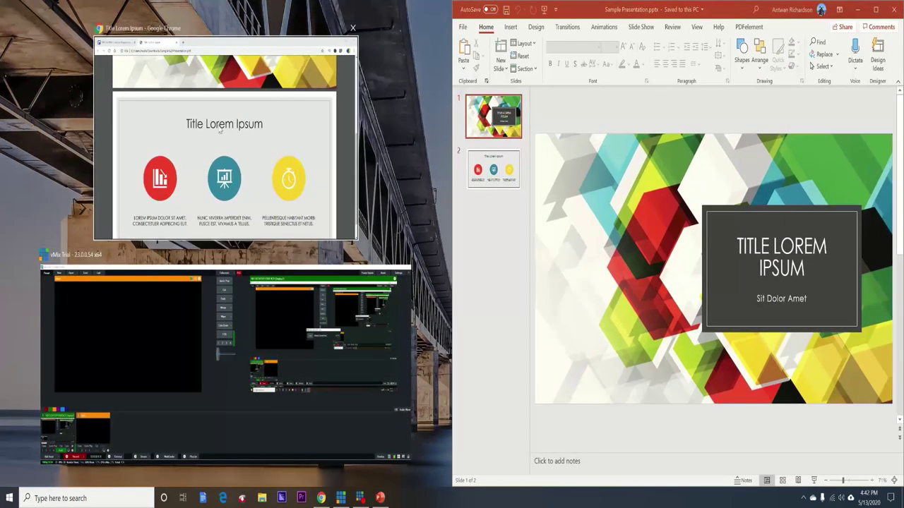
pyautogui.press('Return')
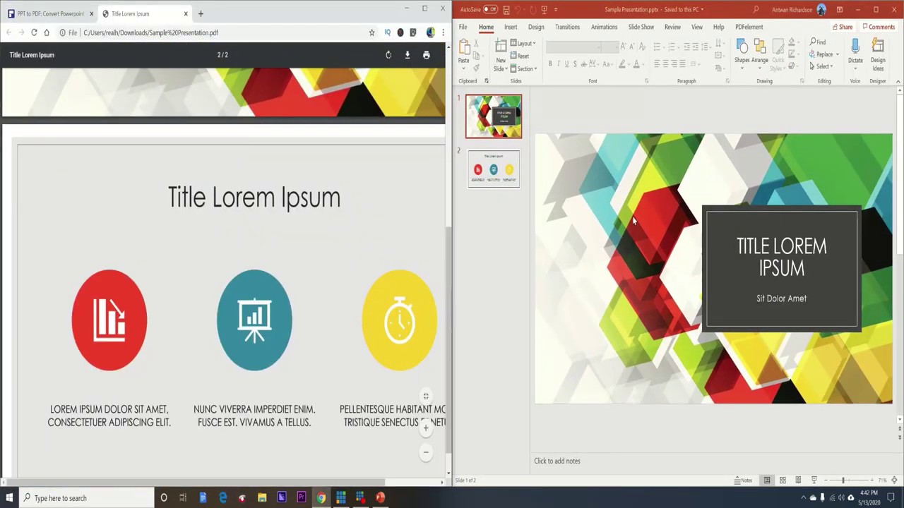
pyautogui.scroll(-1, 663, 256)
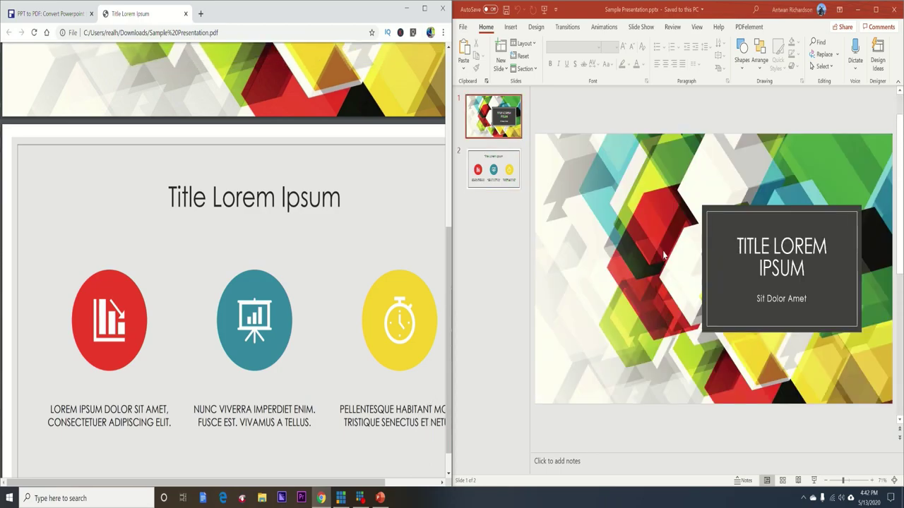
pyautogui.scroll(1, 664, 255)
pyautogui.scroll(2, 115, 260)
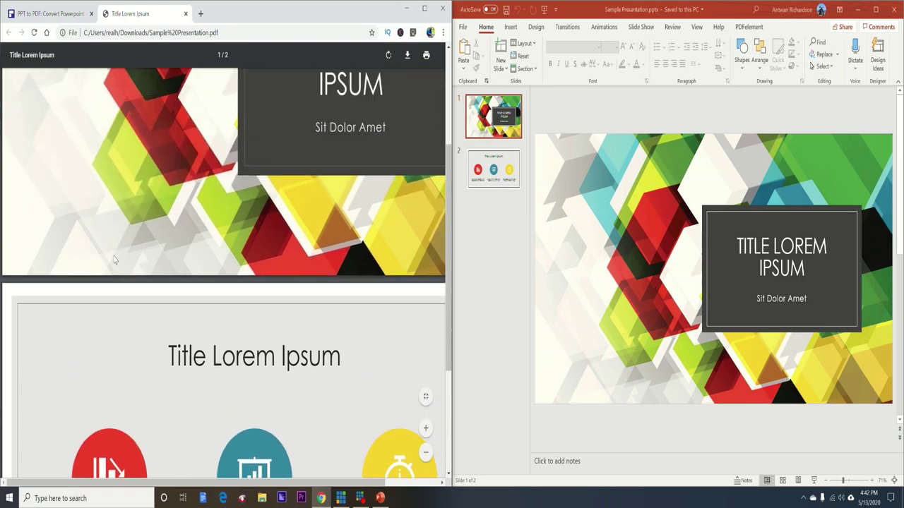
pyautogui.scroll(-2, 114, 260)
pyautogui.scroll(-1, 114, 260)
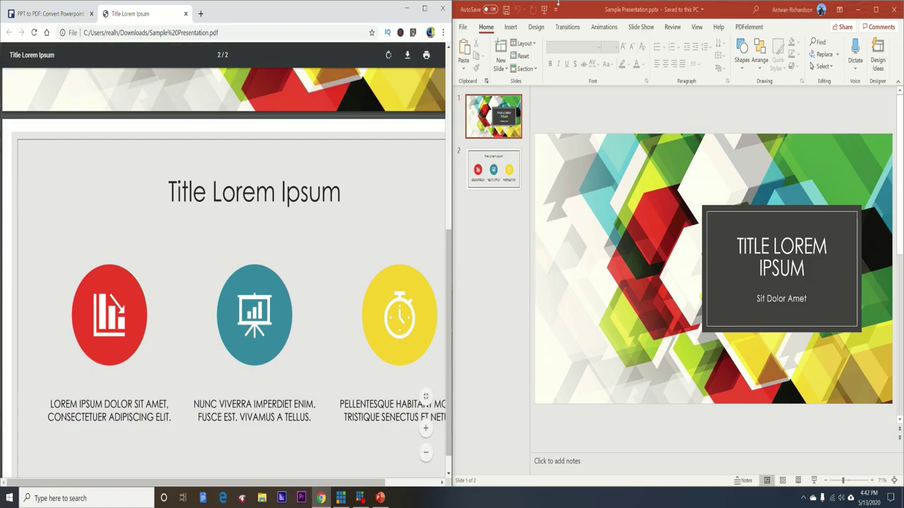
# Step: Close PowerPoint, maximize Chrome, and switch back to the PPT to PDF tab
pyautogui.click(897, 10)
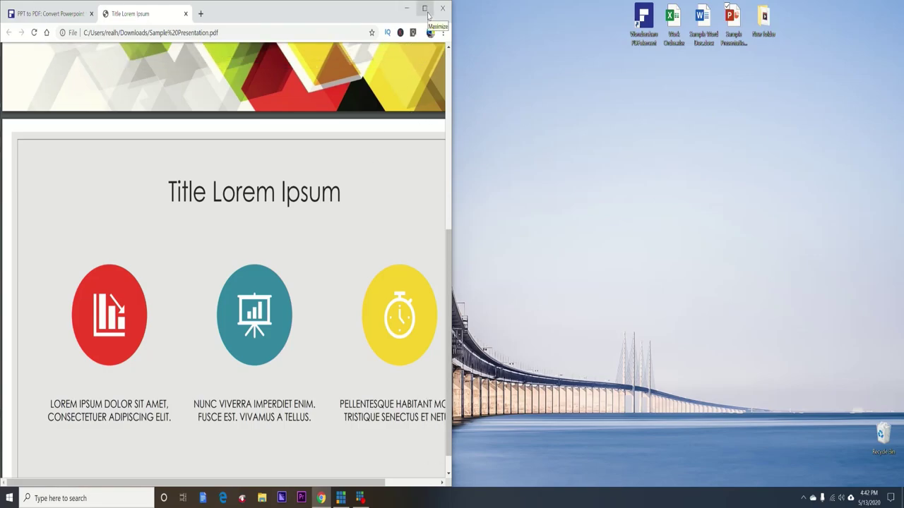
pyautogui.click(425, 8)
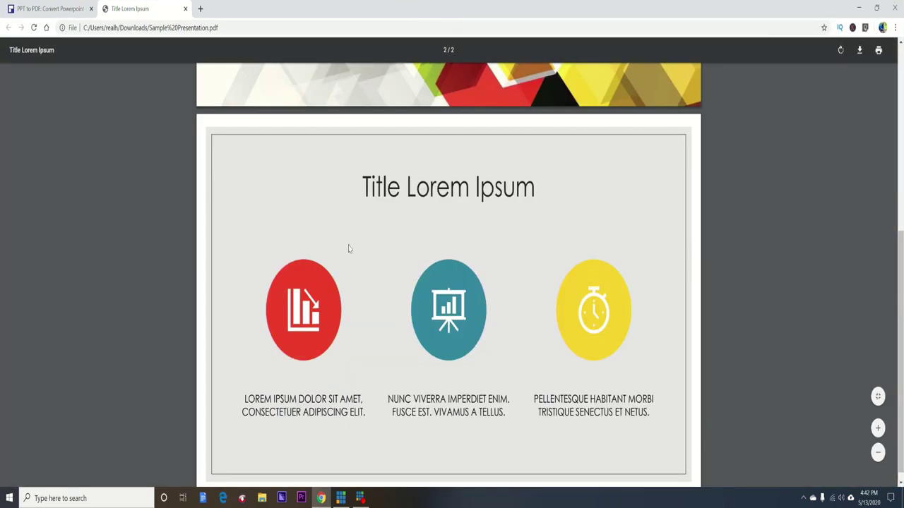
pyautogui.scroll(5, 348, 248)
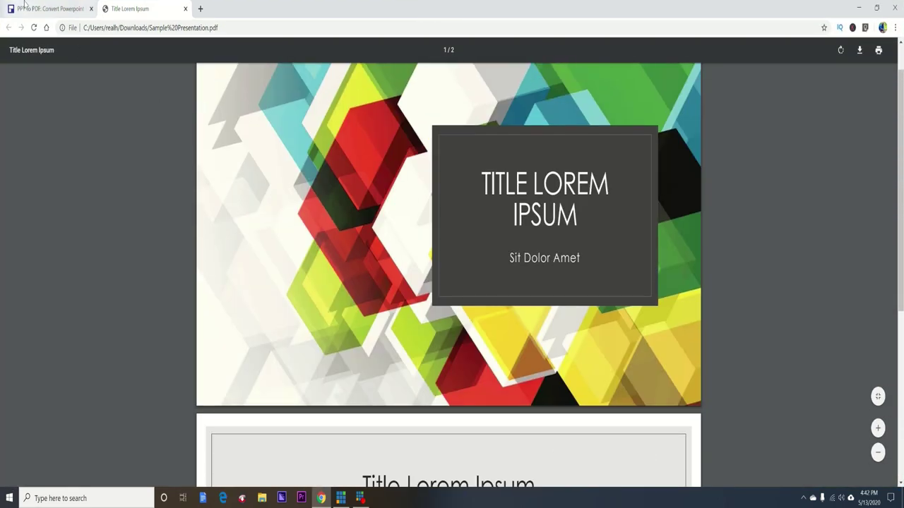
pyautogui.click(48, 8)
# Step: Close the PDF tab, return to the hipdf.com home page, and open Edit PDF
pyautogui.click(185, 8)
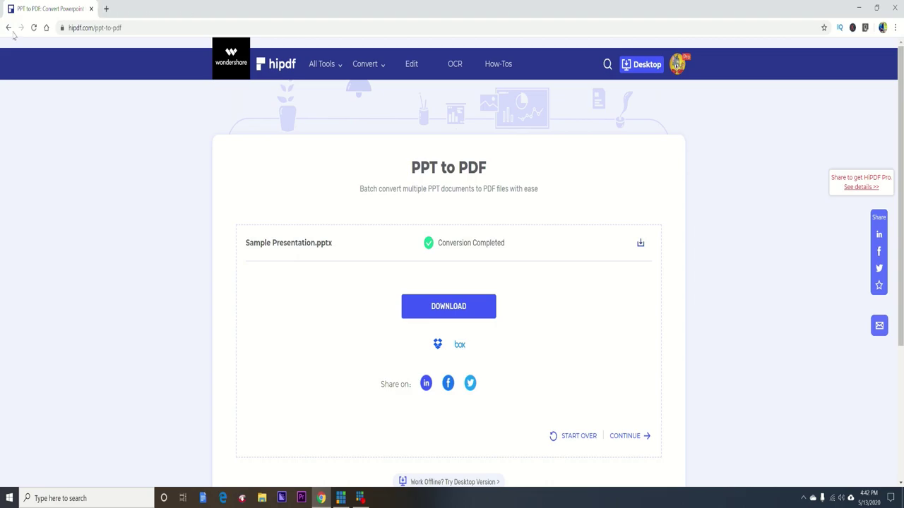
pyautogui.click(9, 27)
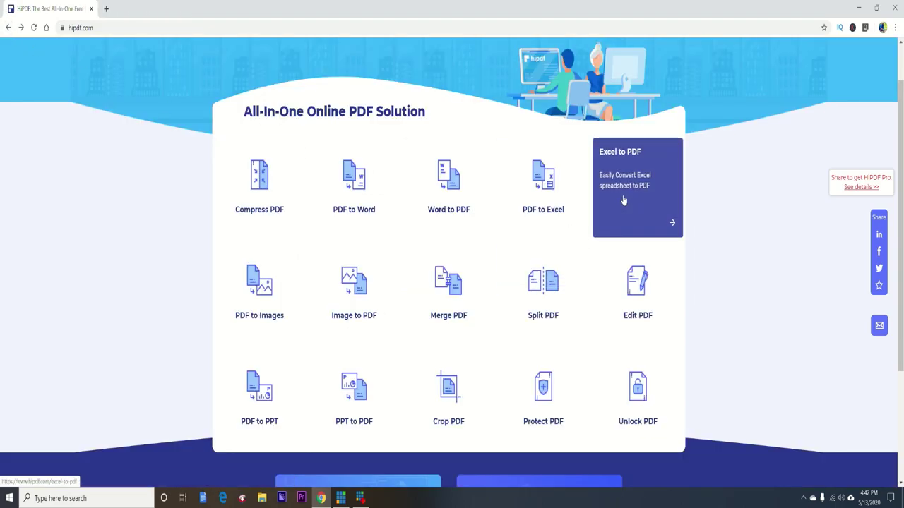
pyautogui.click(632, 295)
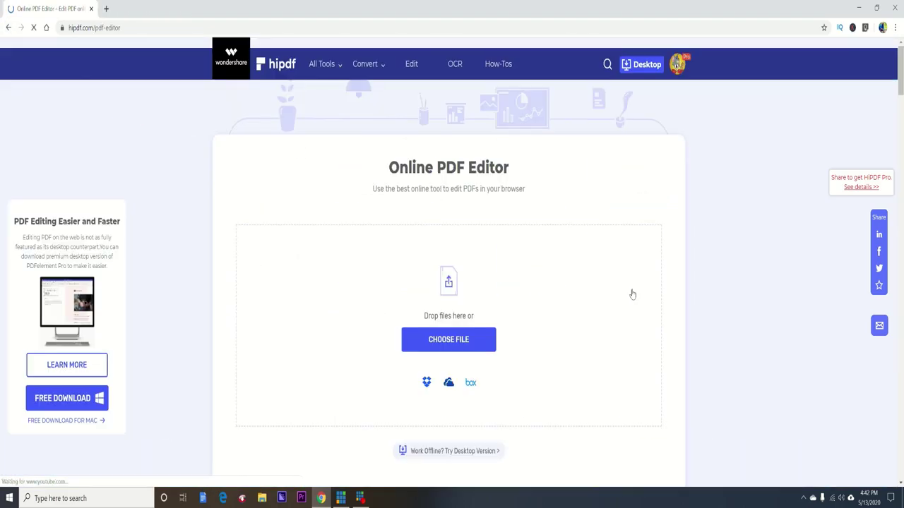
# Step: Load Sample Presentation.pdf from the Downloads folder into the online editor
pyautogui.click(435, 351)
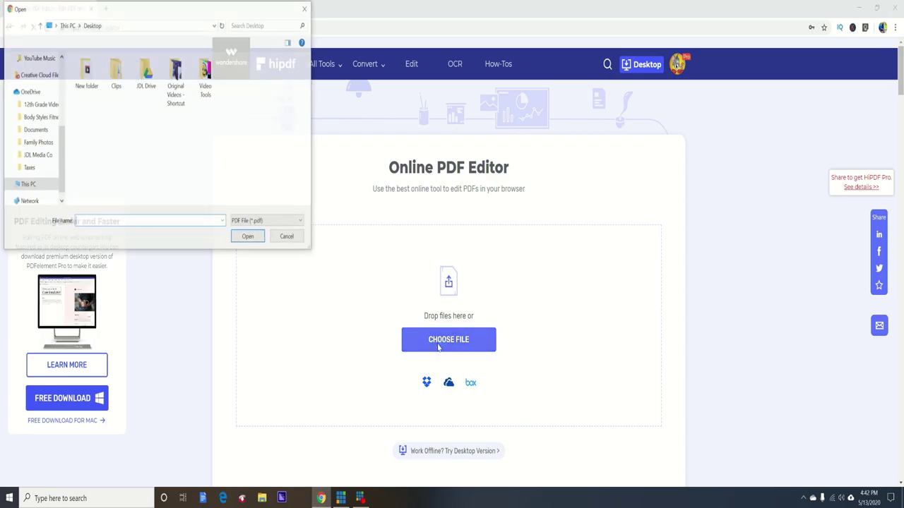
pyautogui.scroll(4, 28, 122)
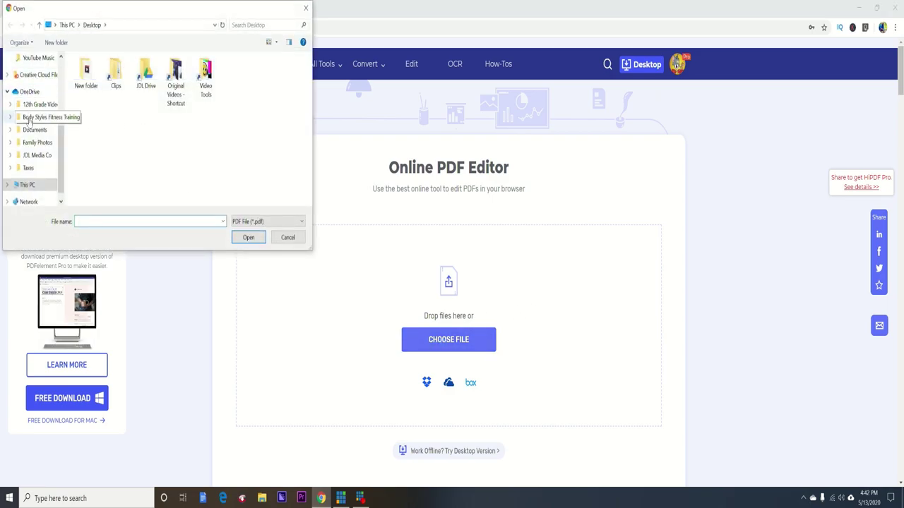
pyautogui.scroll(2, 28, 122)
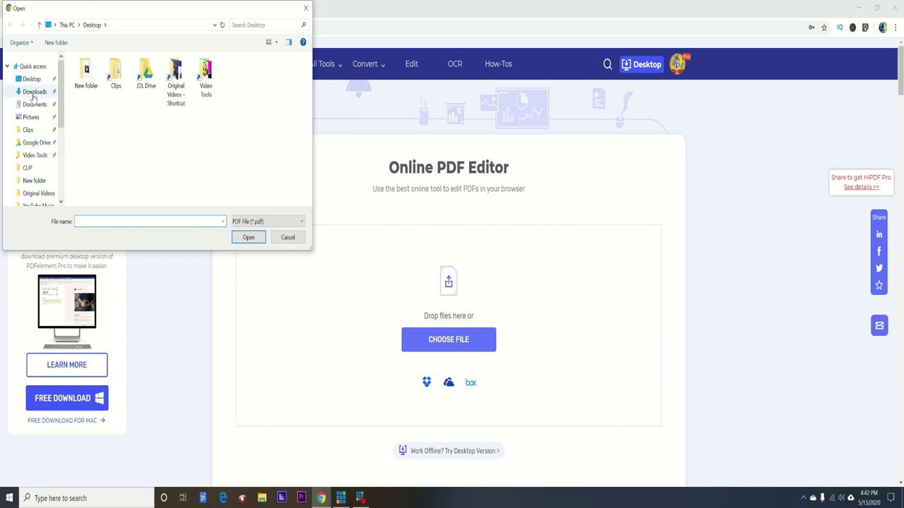
pyautogui.click(35, 92)
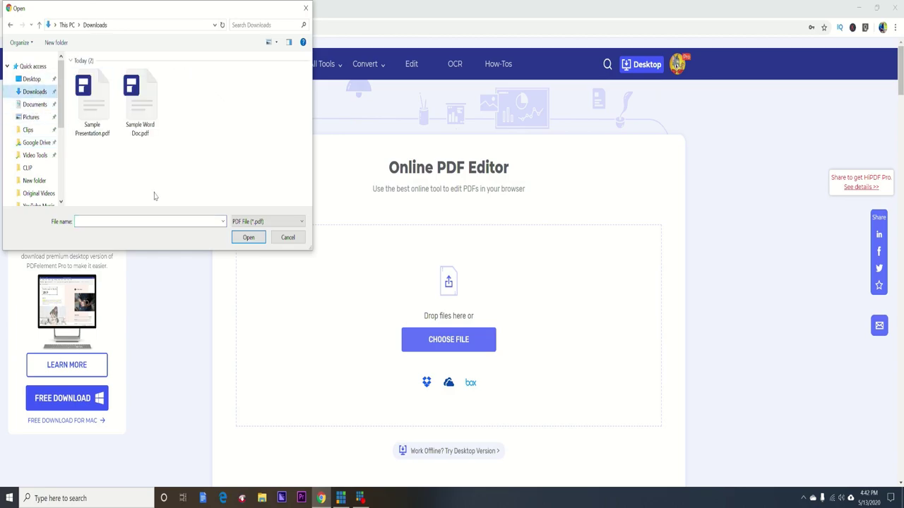
pyautogui.doubleClick(92, 102)
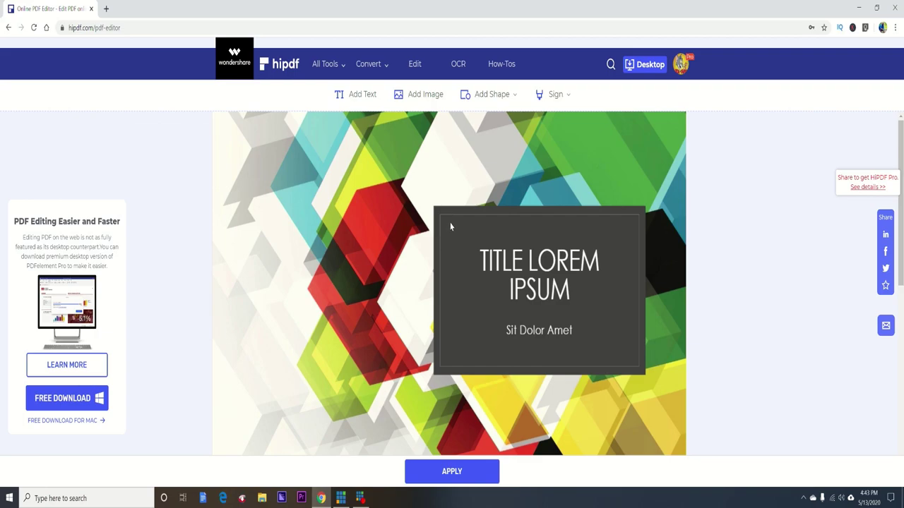
# Step: Add a text box reading 'JDL ROCKS!!!!' in large Ubuntu Mono type
pyautogui.click(362, 94)
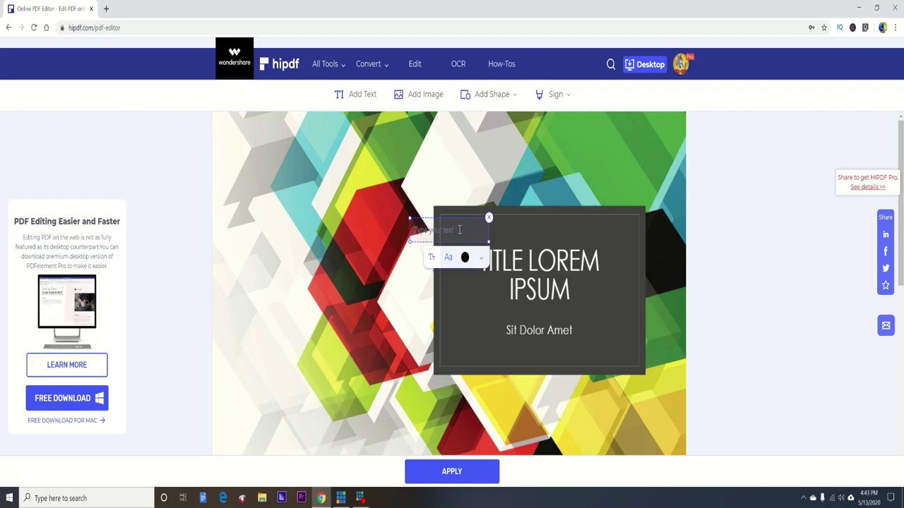
pyautogui.write('HiPDF ROCKS')
pyautogui.write('!!!')
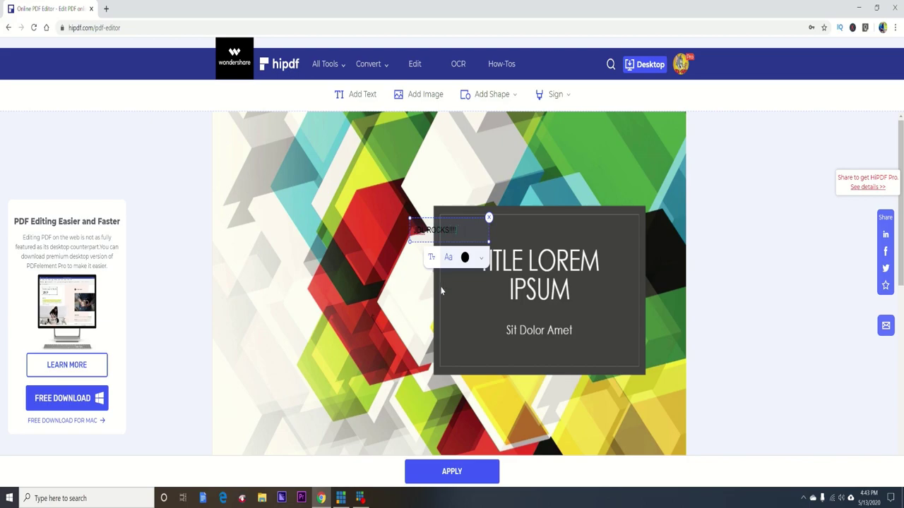
pyautogui.click(449, 257)
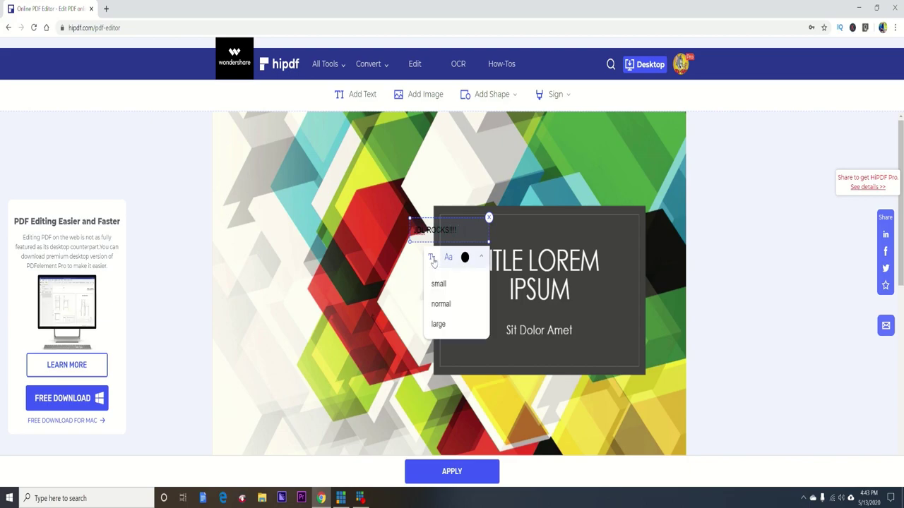
pyautogui.click(438, 324)
pyautogui.click(449, 267)
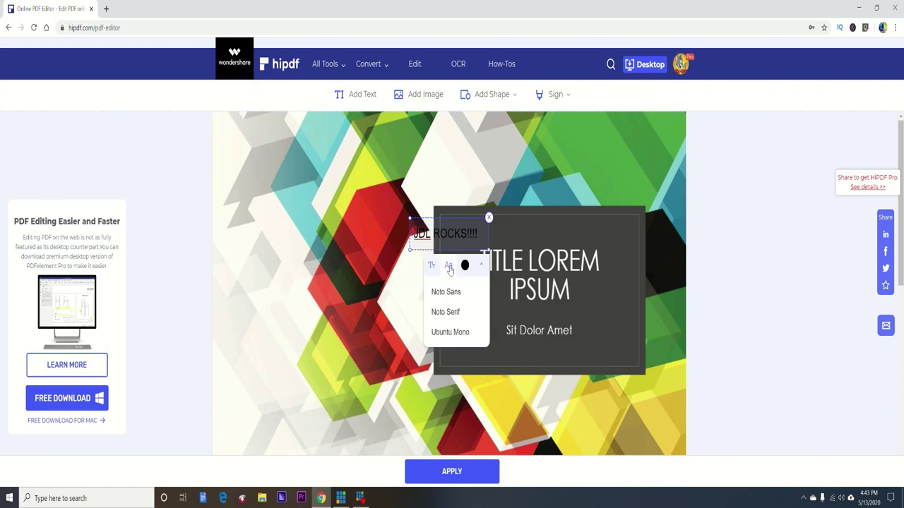
pyautogui.click(450, 336)
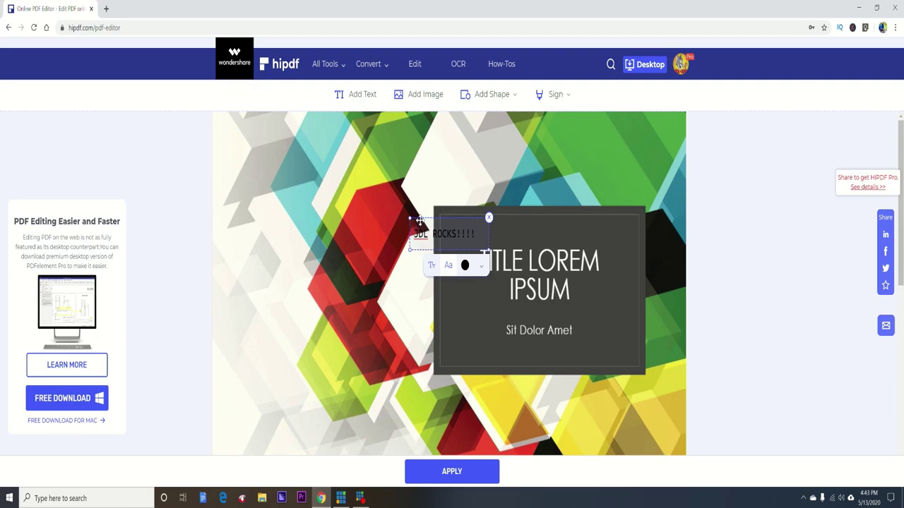
# Step: Move the text near the slide's top-left corner and begin inserting an image
pyautogui.moveTo(419, 220); pyautogui.dragTo(236, 165)
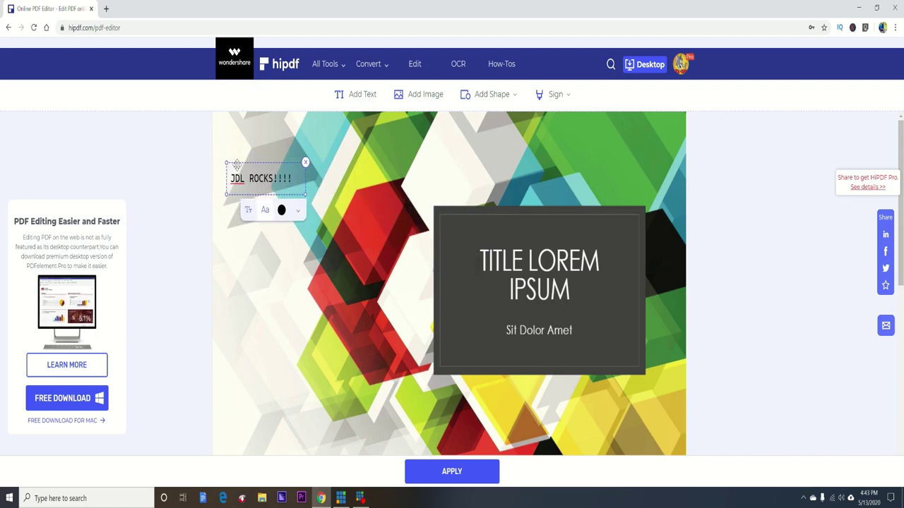
pyautogui.click(263, 281)
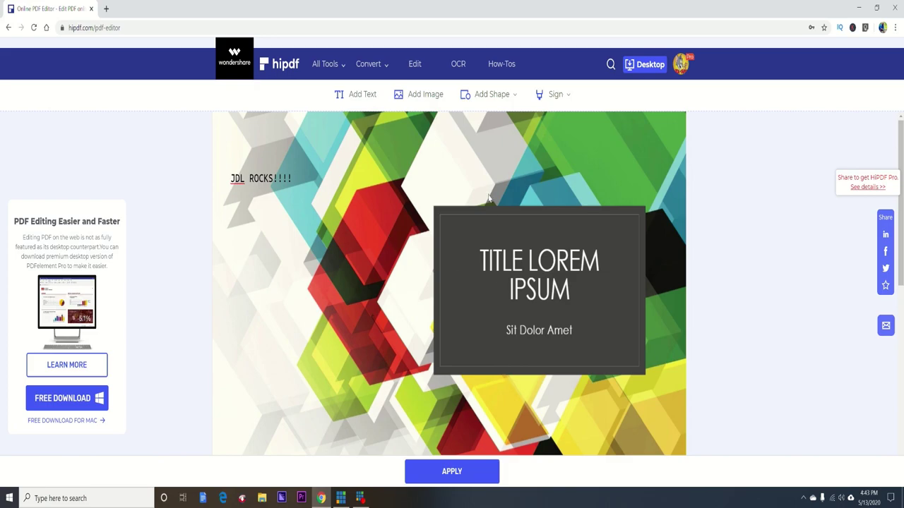
pyautogui.click(426, 95)
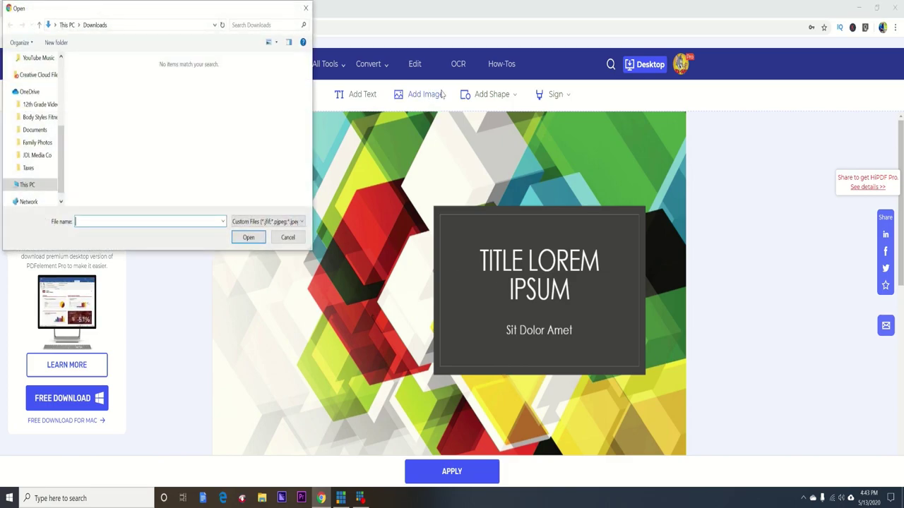
# Step: Cancel the image insertion and draw a small oval lower-left on the slide
pyautogui.click(295, 243)
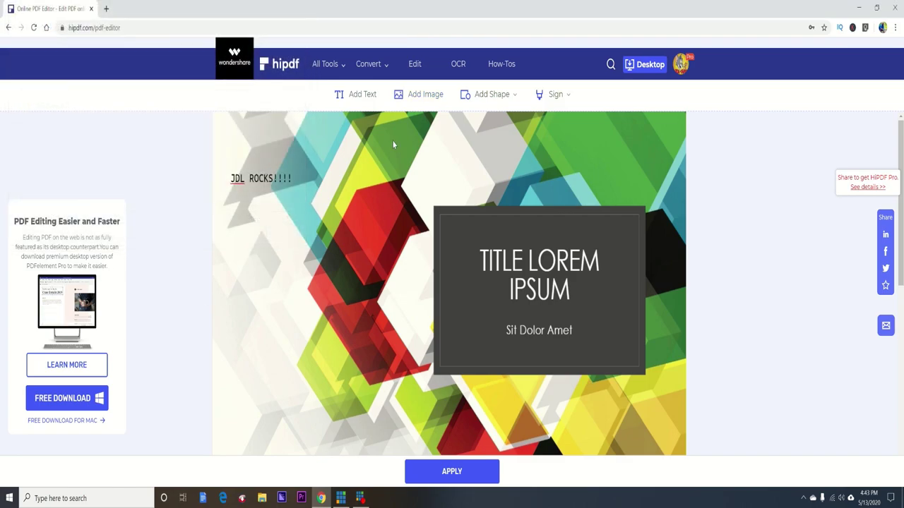
pyautogui.moveTo(470, 102)
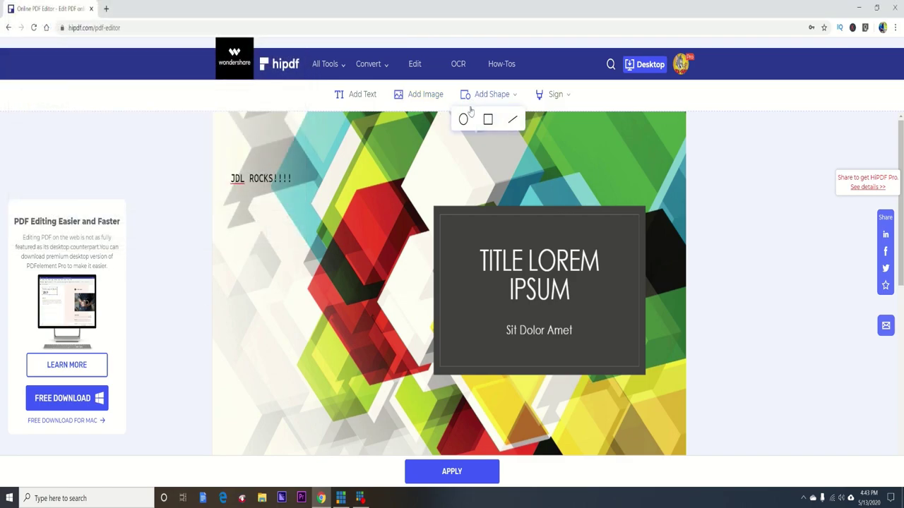
pyautogui.click(464, 122)
pyautogui.moveTo(444, 259); pyautogui.dragTo(314, 322)
pyautogui.moveTo(359, 352); pyautogui.dragTo(399, 417)
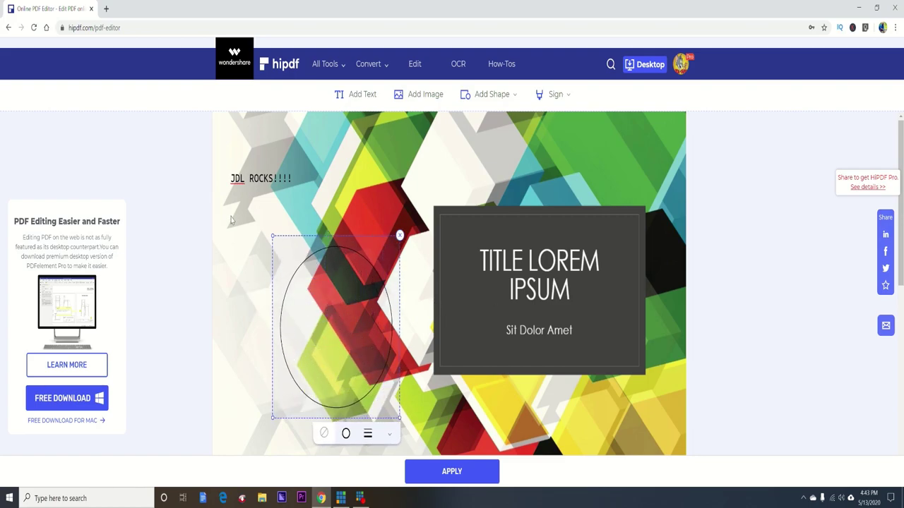
# Step: Move the 'JDL ROCKS!!!!' text inside the oval
pyautogui.click(237, 182)
pyautogui.moveTo(238, 192); pyautogui.dragTo(308, 341)
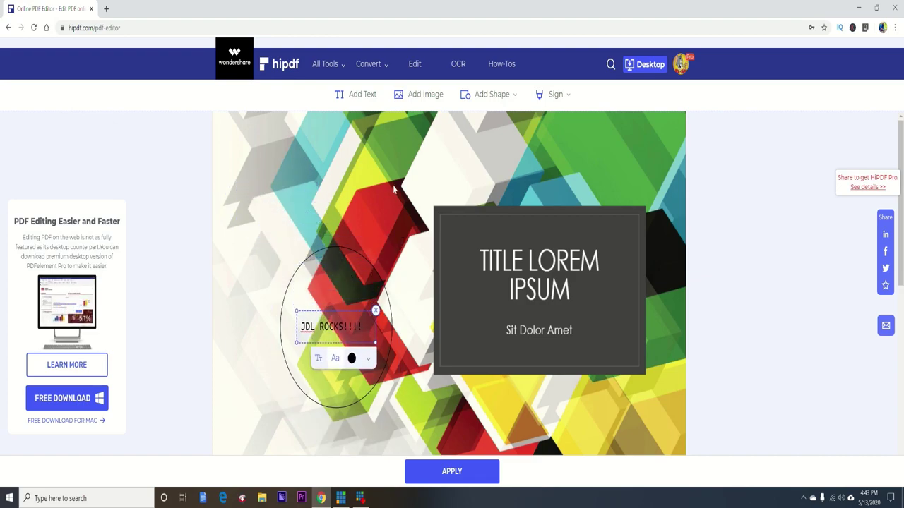
pyautogui.click(381, 254)
# Step: Place the first saved signature on the slide, nudged slightly left
pyautogui.click(556, 94)
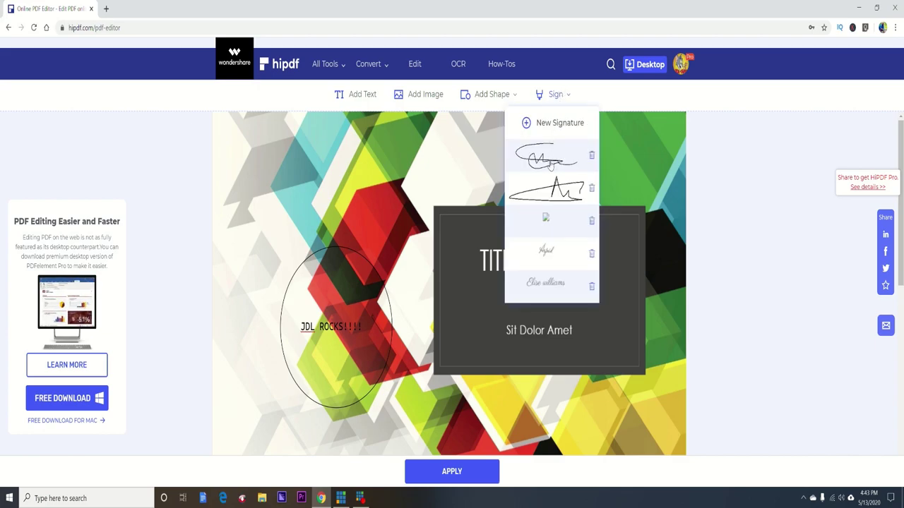
pyautogui.click(550, 161)
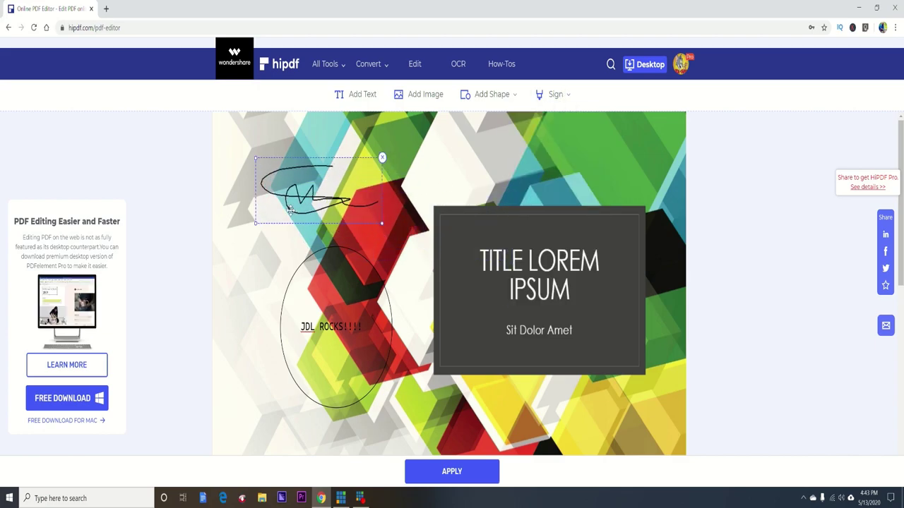
pyautogui.moveTo(290, 210); pyautogui.dragTo(285, 210)
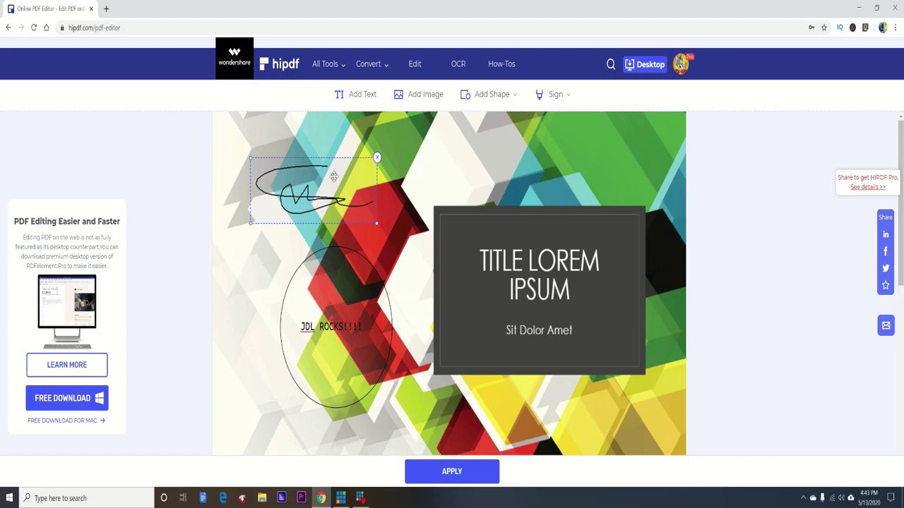
pyautogui.click(543, 95)
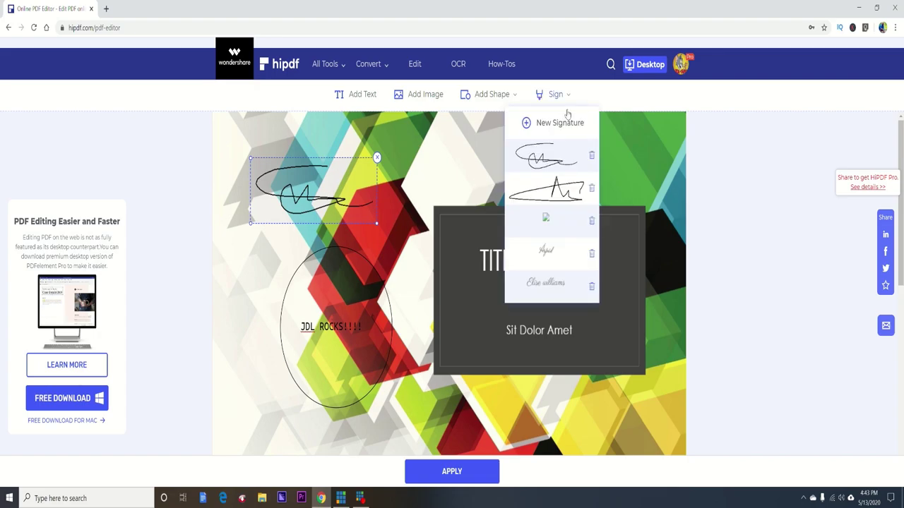
pyautogui.click(466, 145)
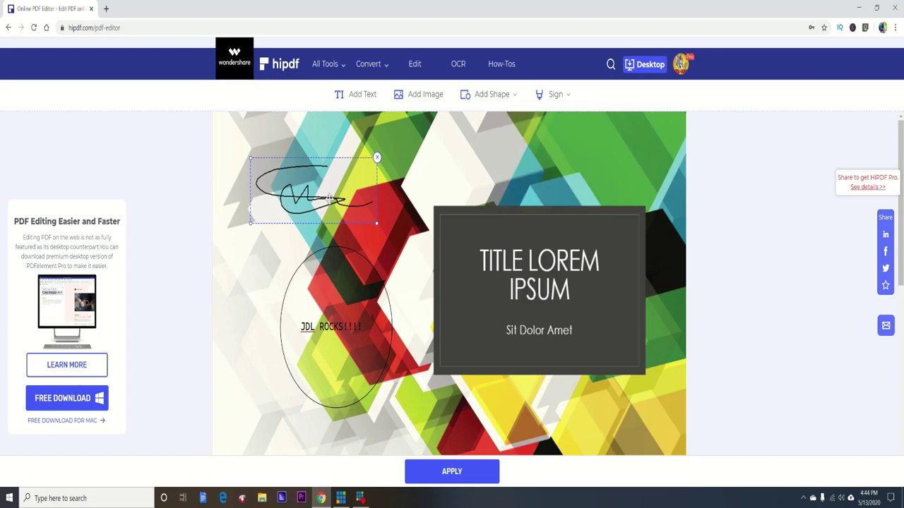
# Step: Go back from the editor to the hipdf.com All-In-One Online PDF Solution tools grid
pyautogui.click(8, 28)
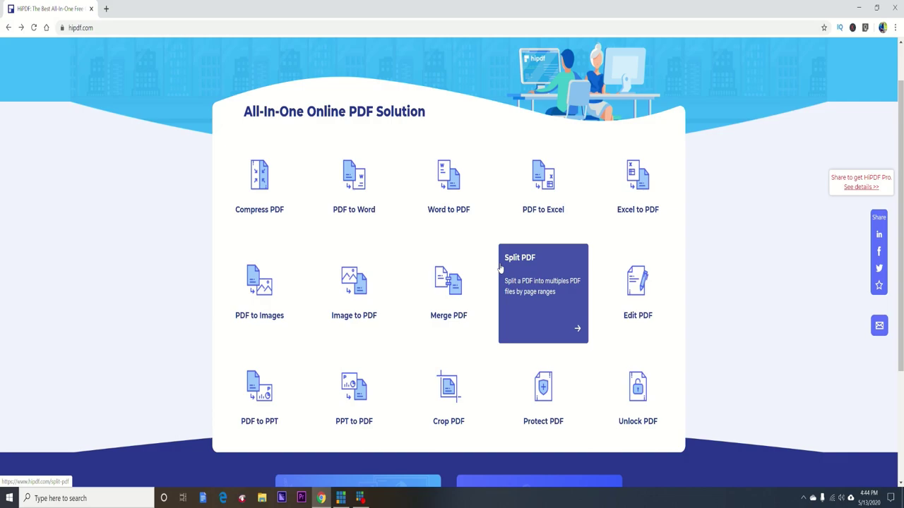
pyautogui.scroll(1, 495, 240)
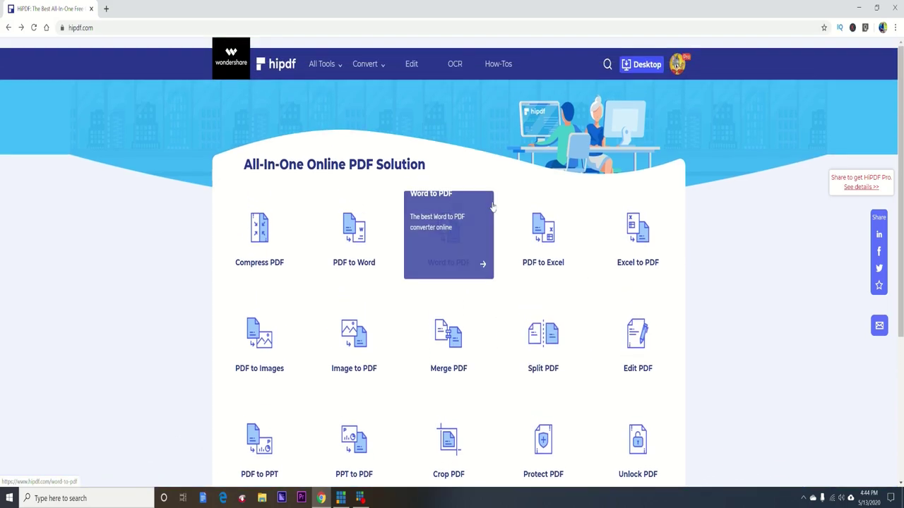